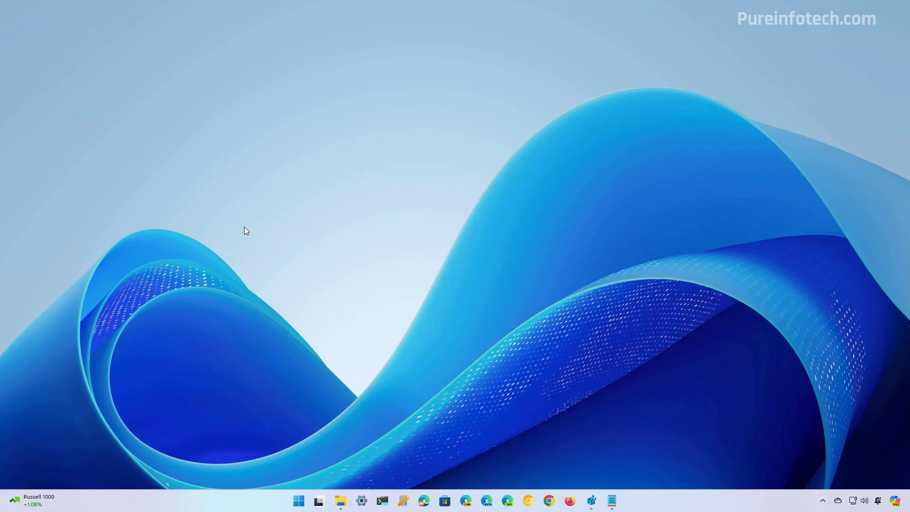
- Search the Start menu for 'note' and launch Notepad as administrator, approving the UAC prompt
key("super")
type("note")
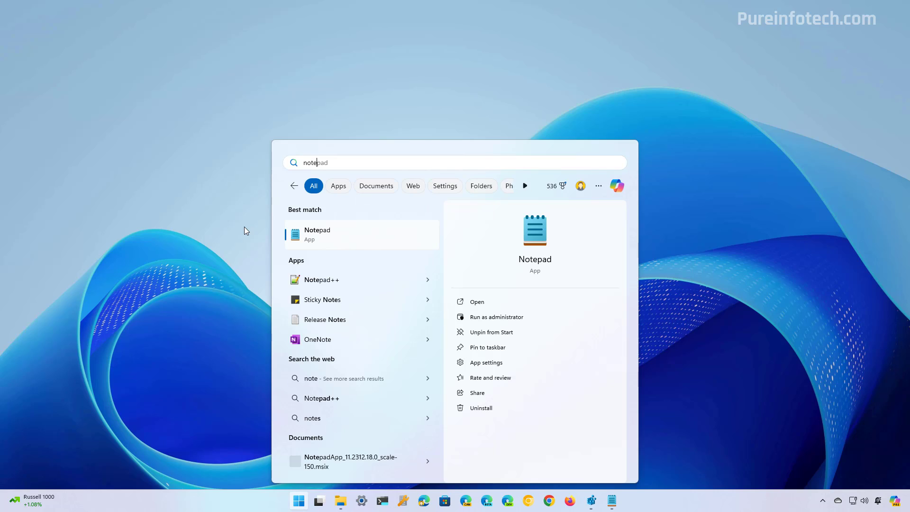
right_click(345, 240)
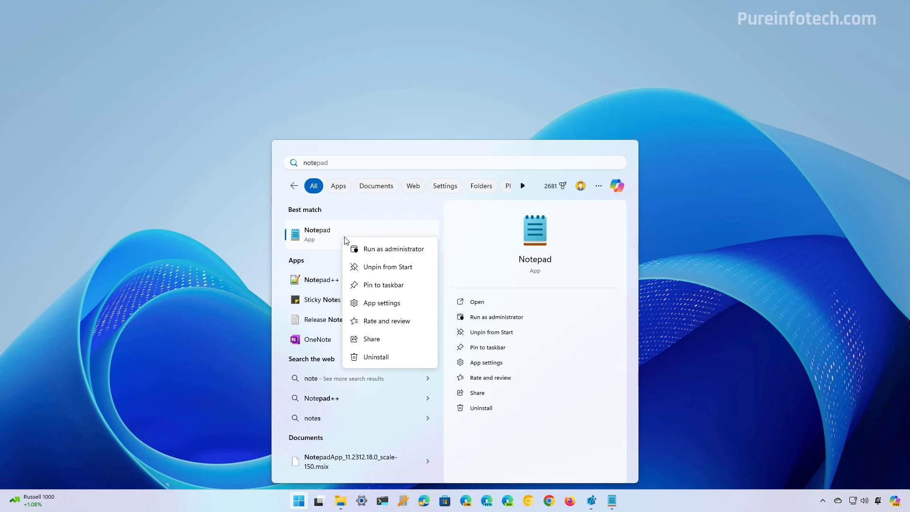
left_click(388, 250)
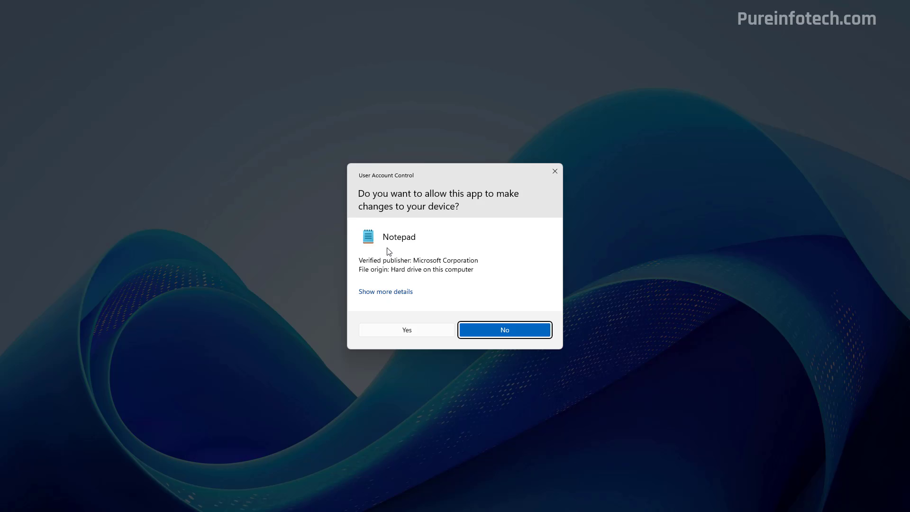
left_click(404, 330)
- In Notepad's Open dialog, browse to C:\Windows\System32\drivers\etc
left_click(96, 76)
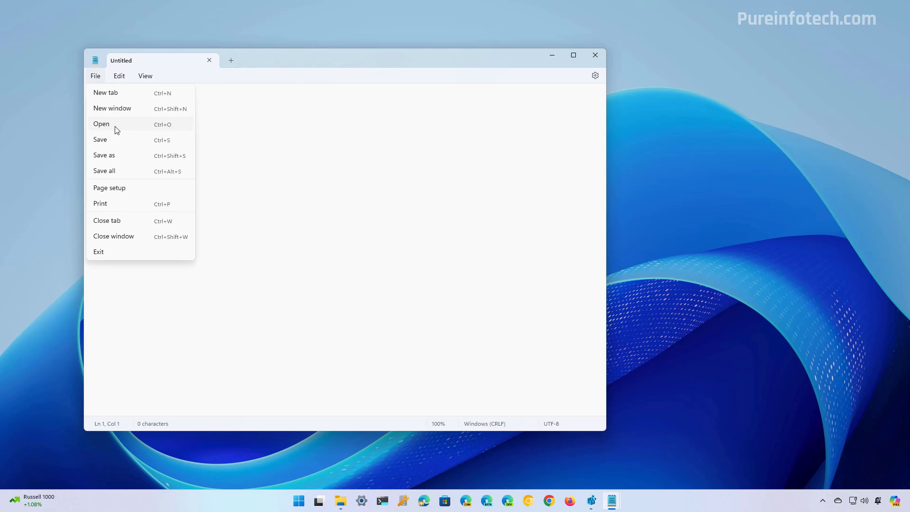
left_click(101, 124)
scroll(166, 233, "down", 2)
left_click(123, 232)
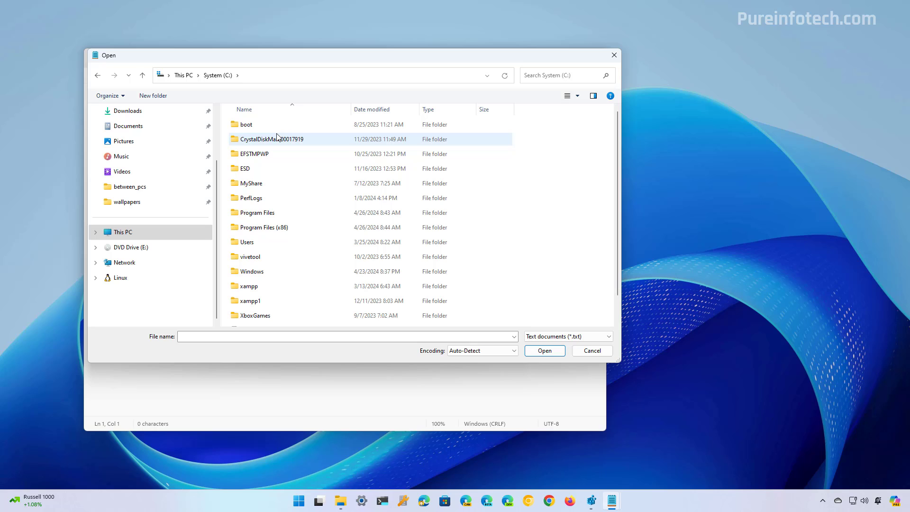
double_click(277, 272)
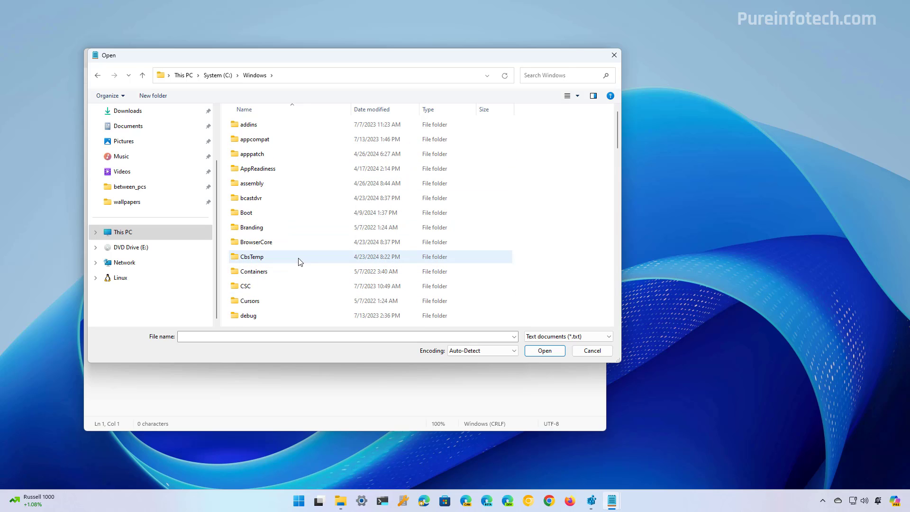
key("s")
scroll(282, 178, "down", 3)
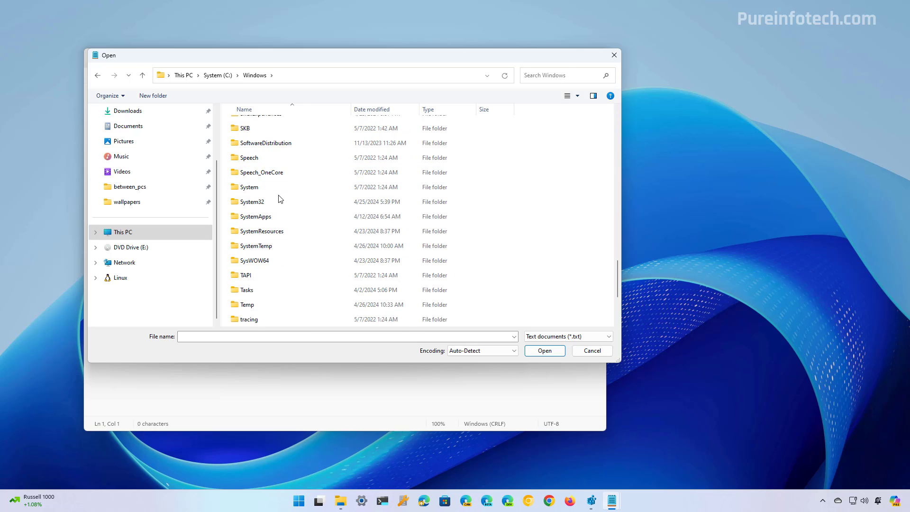
double_click(281, 199)
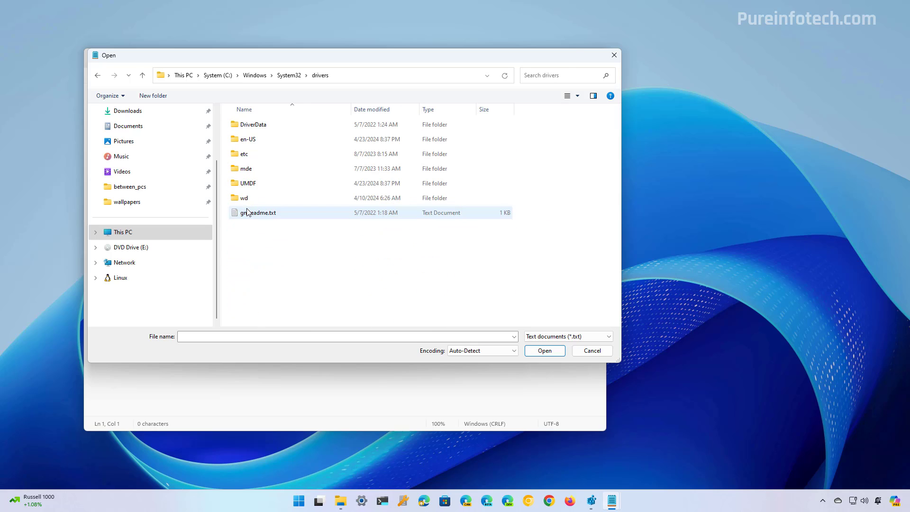
double_click(254, 161)
- Show All files (*.*) and open the hosts file
left_click(553, 337)
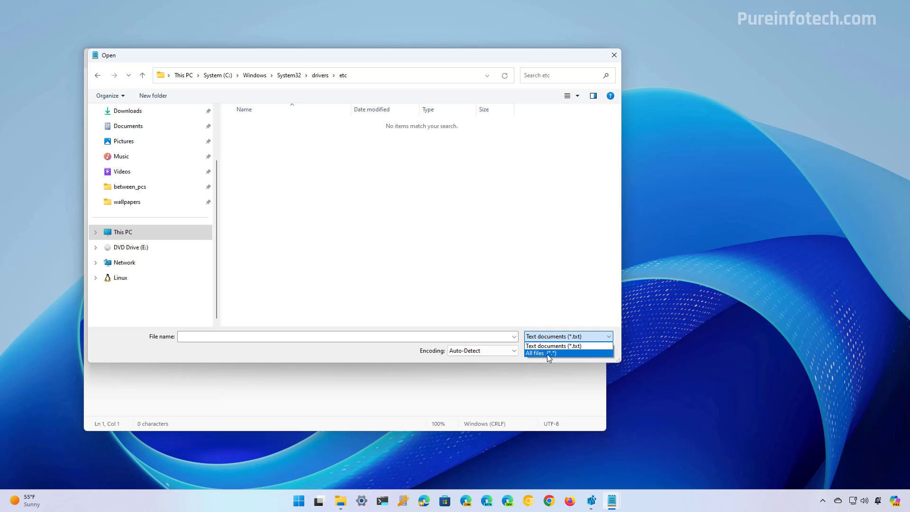
left_click(549, 354)
left_click(253, 126)
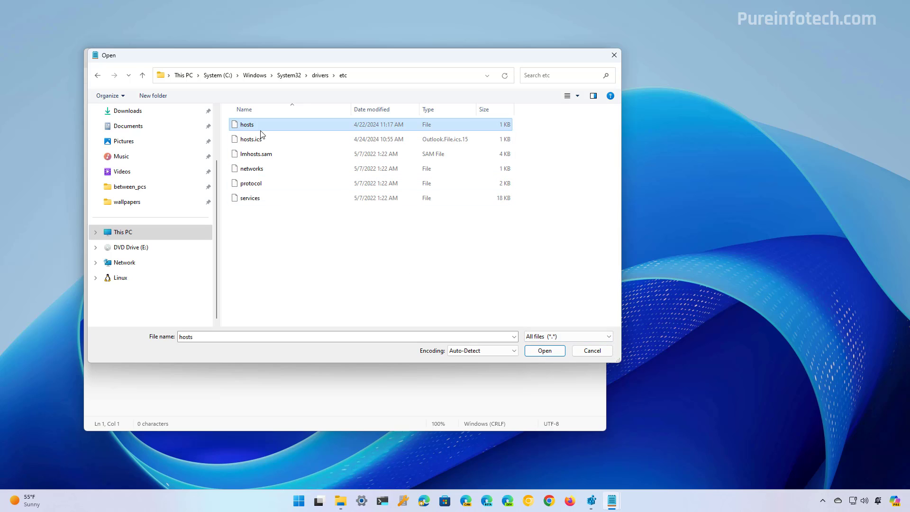
left_click(544, 351)
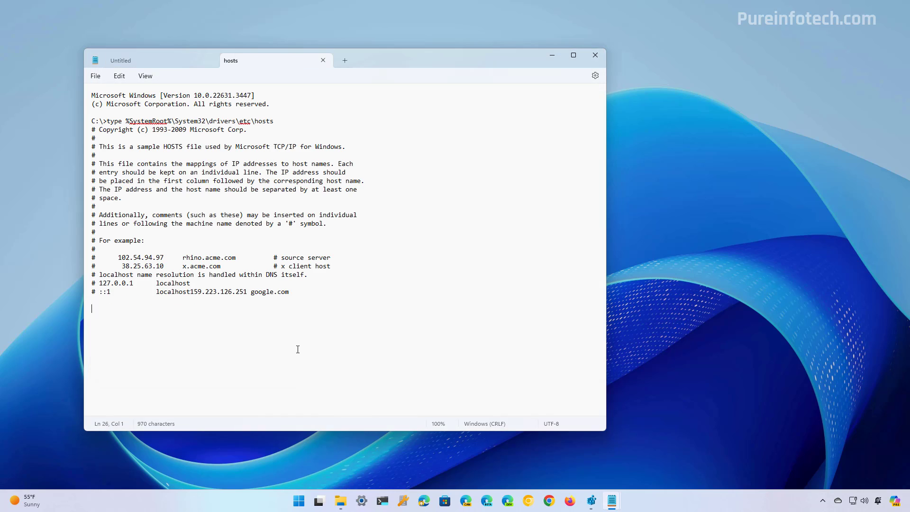
- Ping google.com from the admin Command Prompt, getting replies from 142.251.32.110
left_click(383, 499)
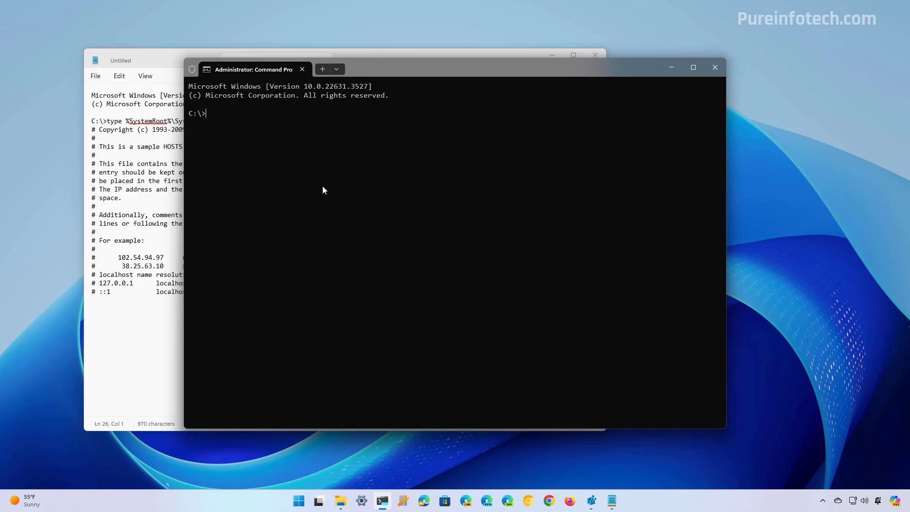
type("ping google.com")
key("Return")
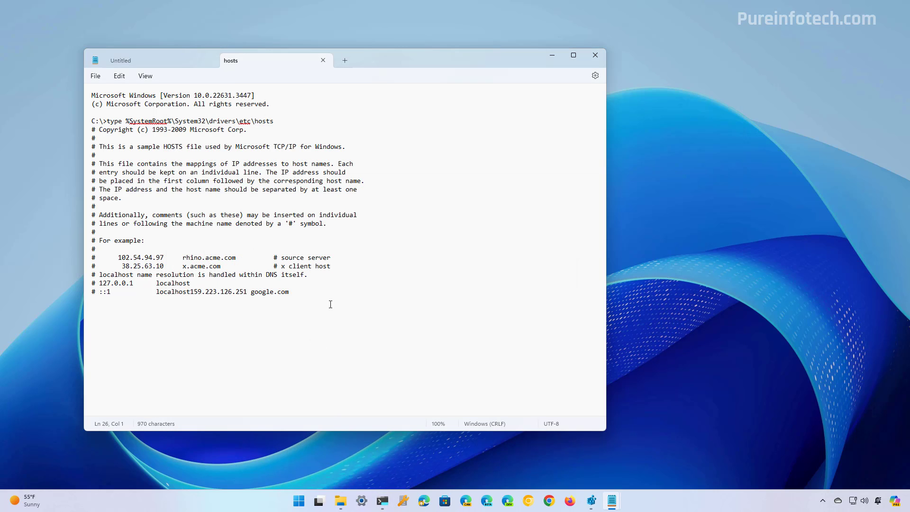
- Paste the line '159.223.126.251 google.com #redirect' on a new line at the end of hosts
left_click(325, 299)
key("Return")
type("159.223.126.251 google.com #redirect Google to specific IP")
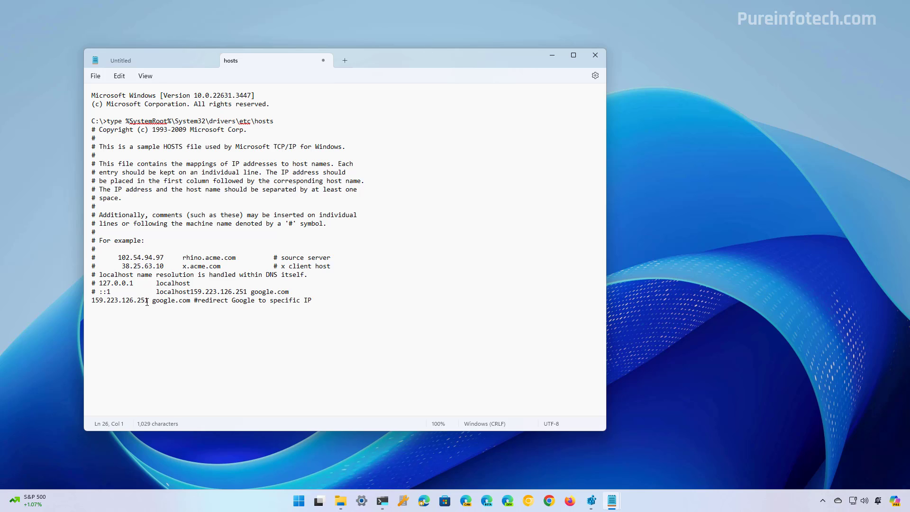
- Review the new entry's IP, comment and host pair, then save the hosts file
left_click_drag(148, 300, 91, 301)
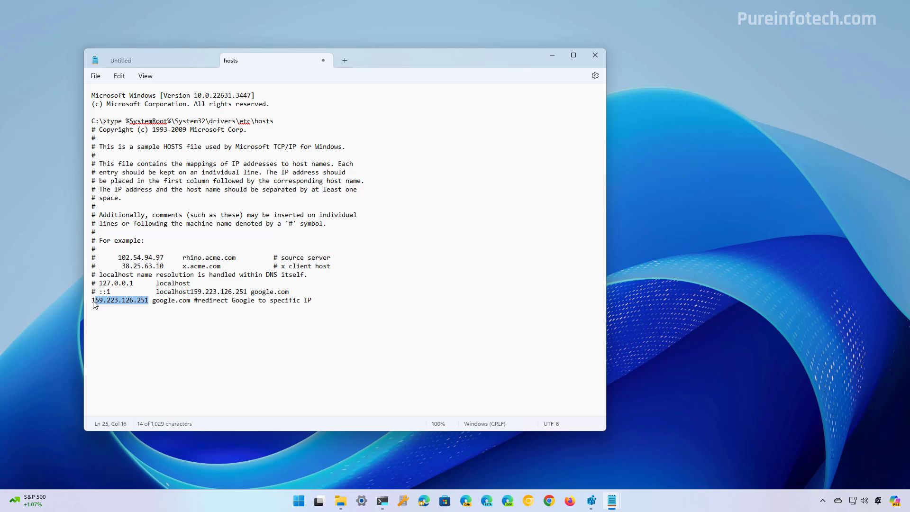
left_click(174, 330)
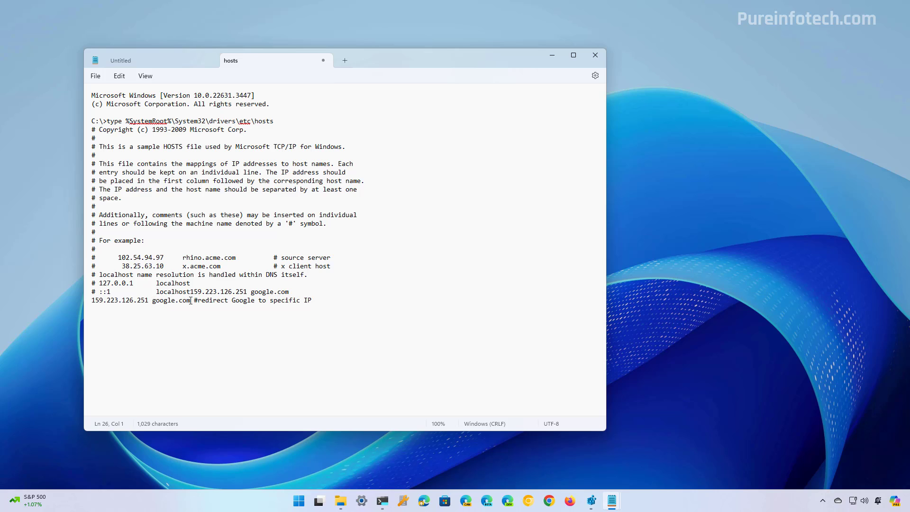
left_click_drag(193, 300, 323, 302)
left_click(221, 300)
left_click_drag(190, 300, 91, 302)
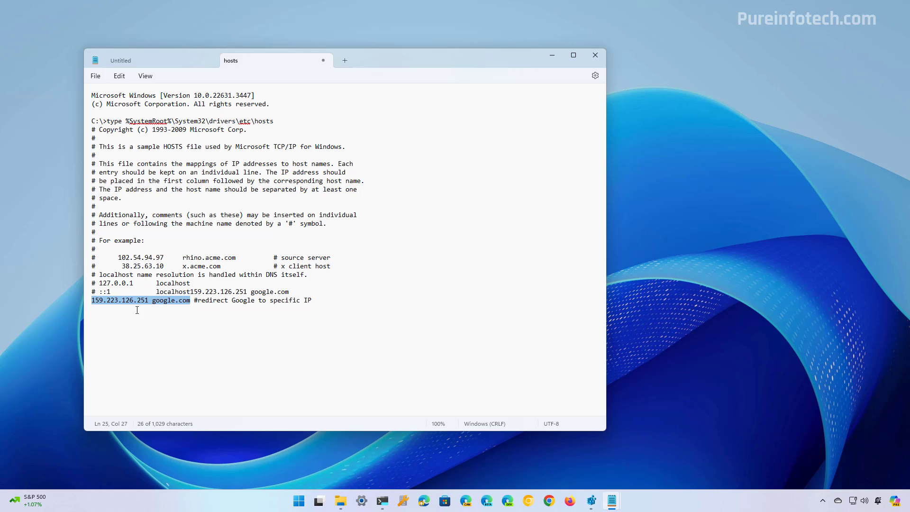
left_click(232, 327)
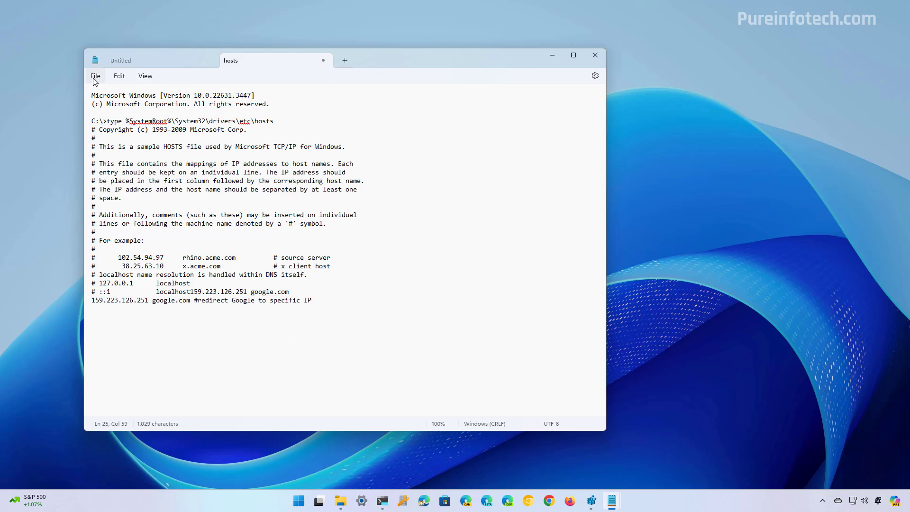
left_click(96, 76)
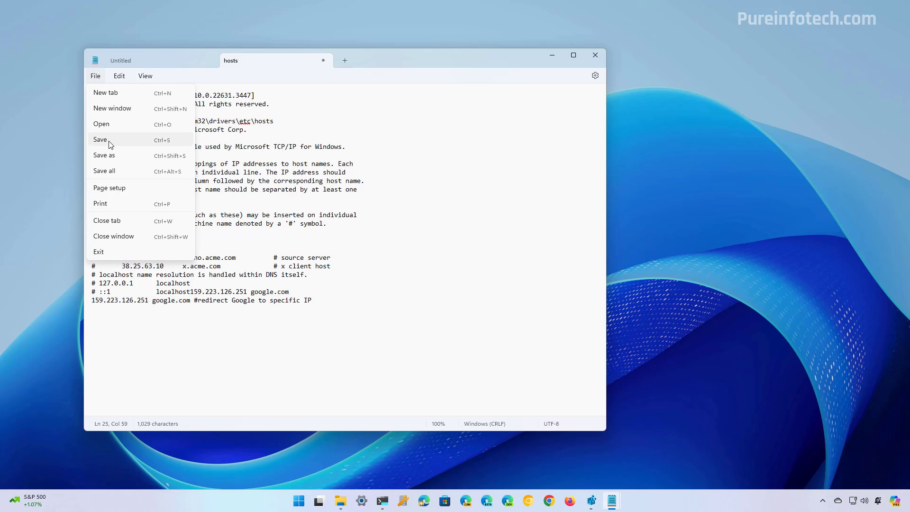
left_click(100, 140)
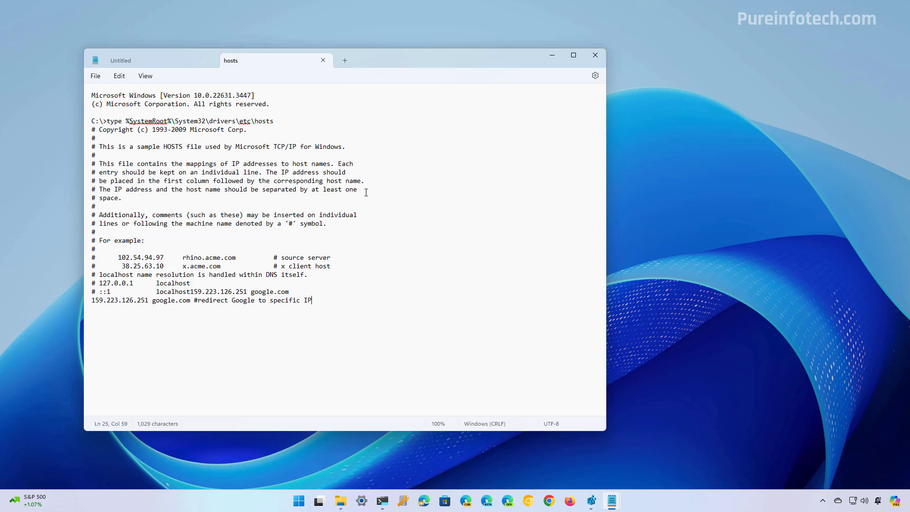
- Rerun ping google.com in the admin terminal, now resolving to 159.223.126.251
left_click(383, 501)
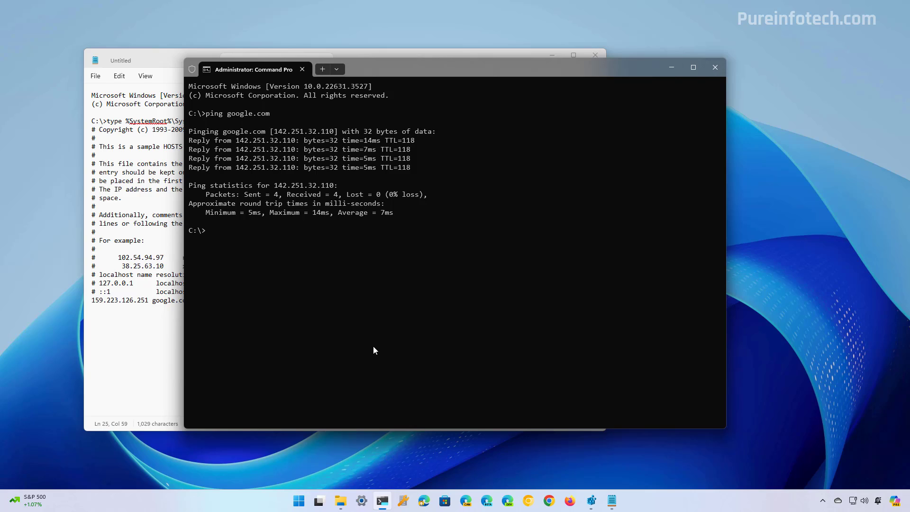
key("Up")
key("Return")
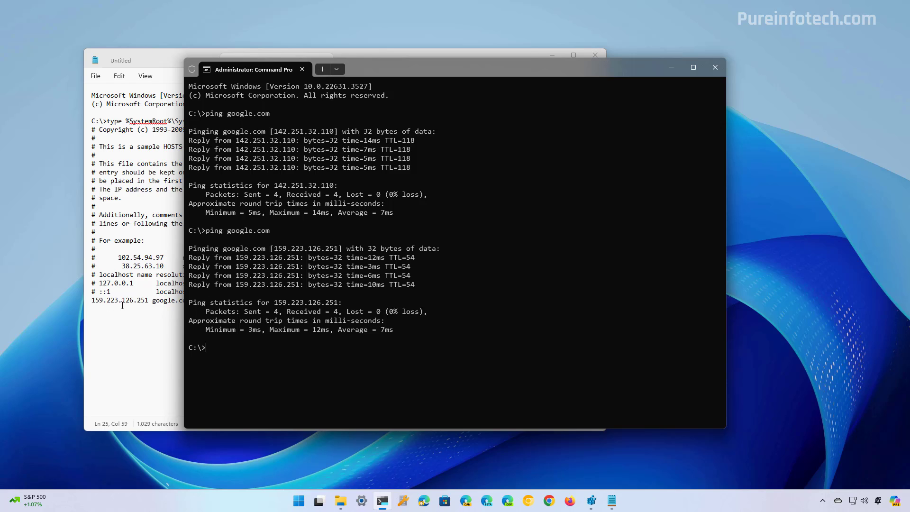
- Delete the 159.223.126.251 google.com redirect line from hosts in Notepad
left_click(123, 306)
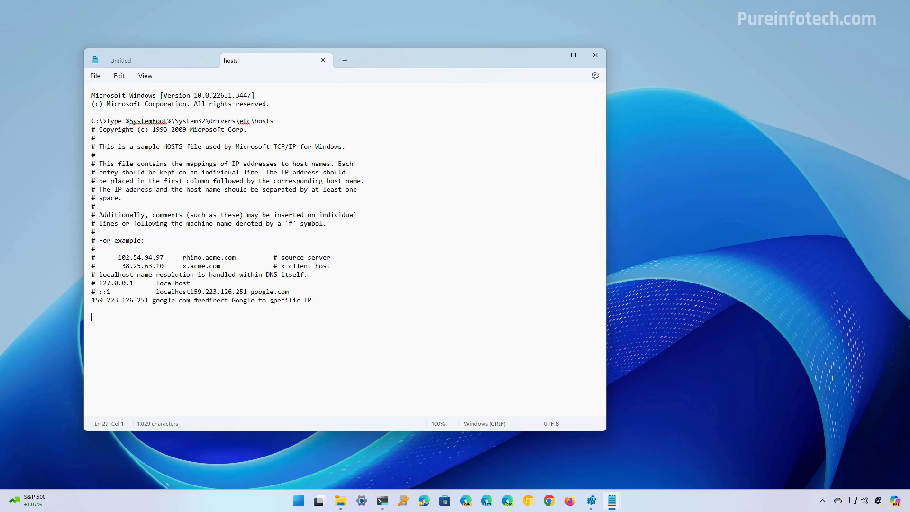
left_click_drag(319, 301, 81, 302)
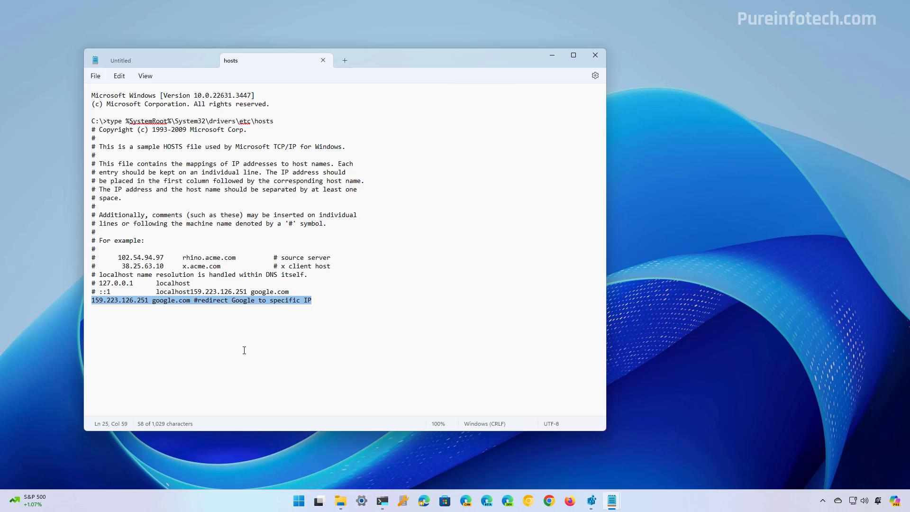
key("BackSpace")
key("BackSpace")
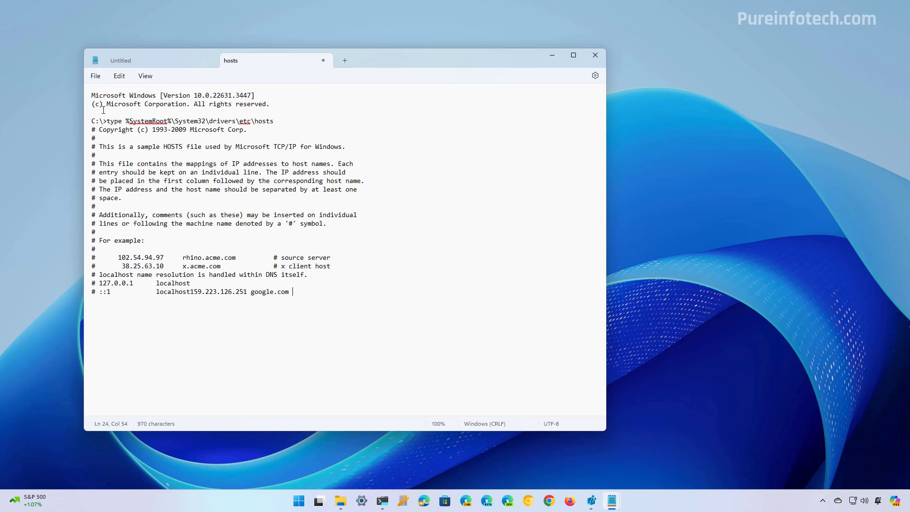
left_click(95, 76)
- Save the edited hosts file and rerun ping google.com to confirm the redirect is gone
left_click(103, 139)
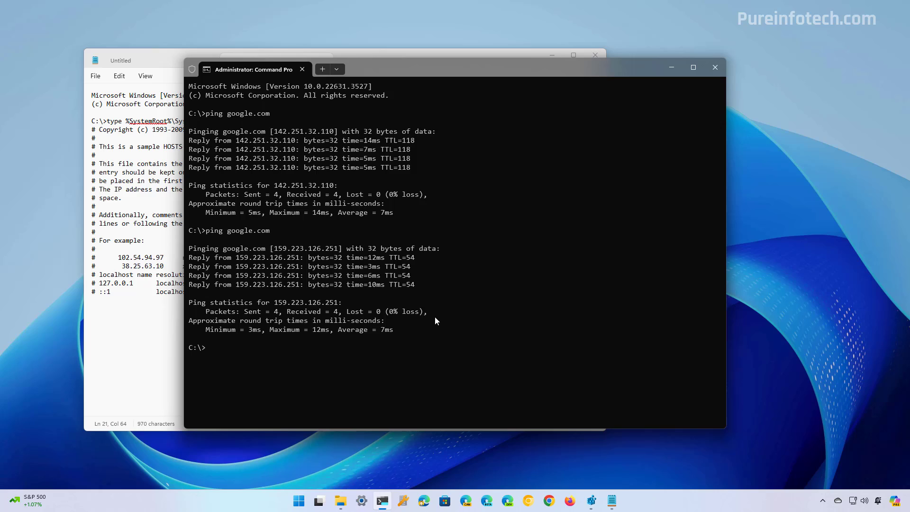
key("Up")
key("Return")
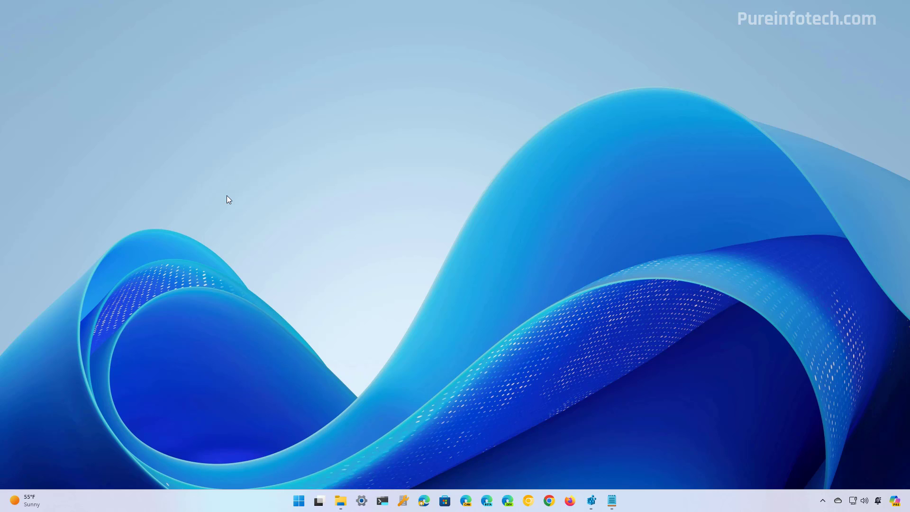
- Search the Start menu for 'ter' and launch Terminal Preview as administrator, approving UAC
key("super")
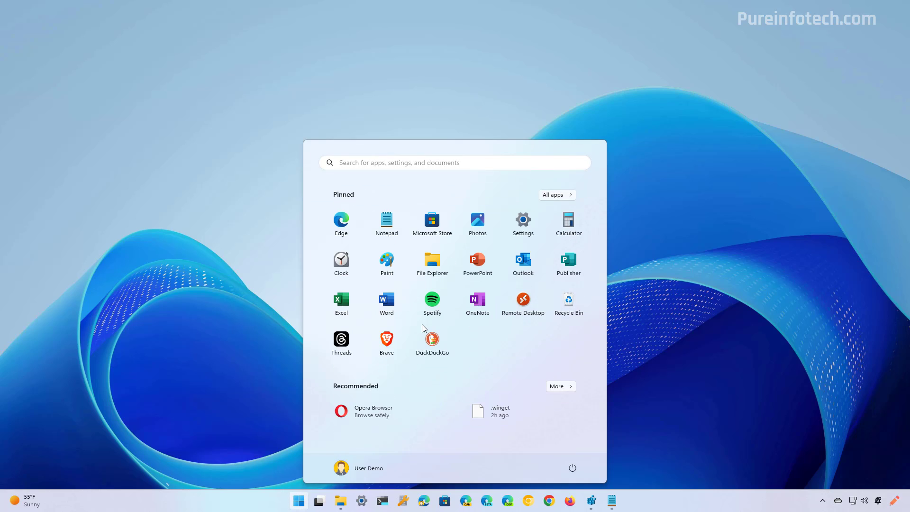
type("co")
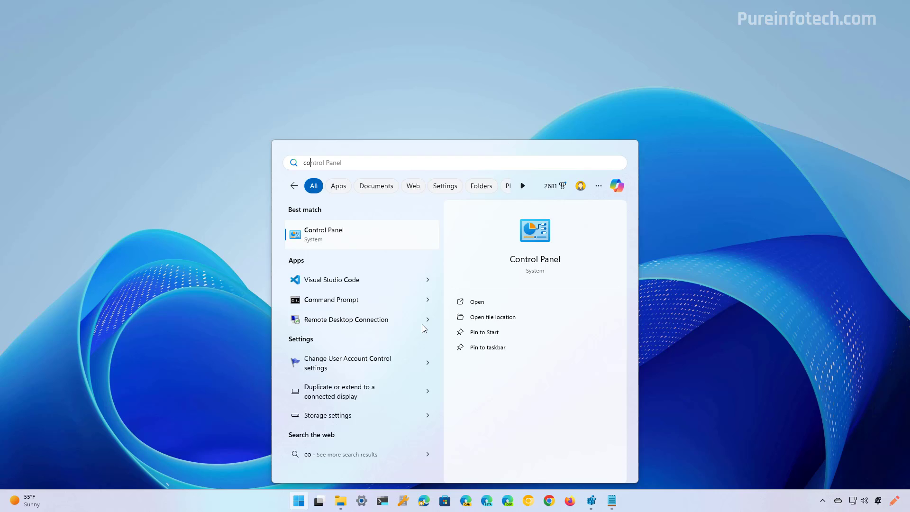
key("BackSpace")
key("BackSpace")
type("ter")
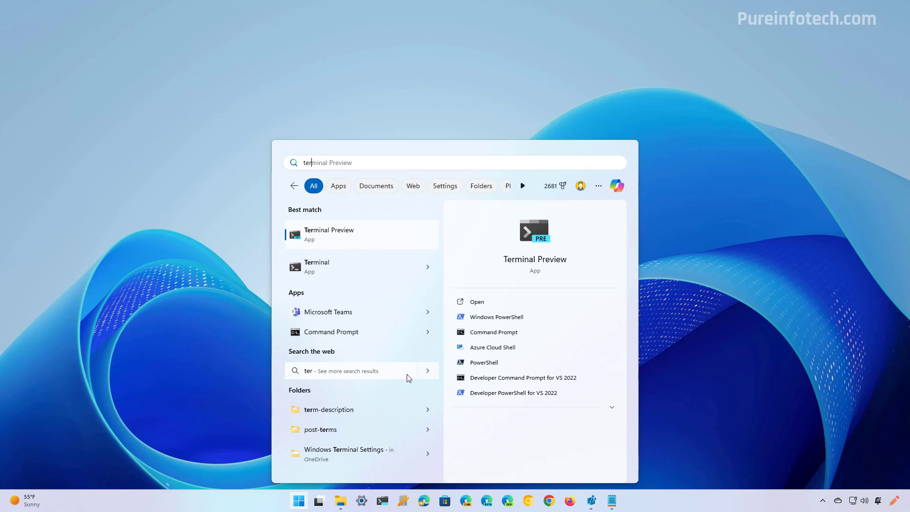
right_click(347, 237)
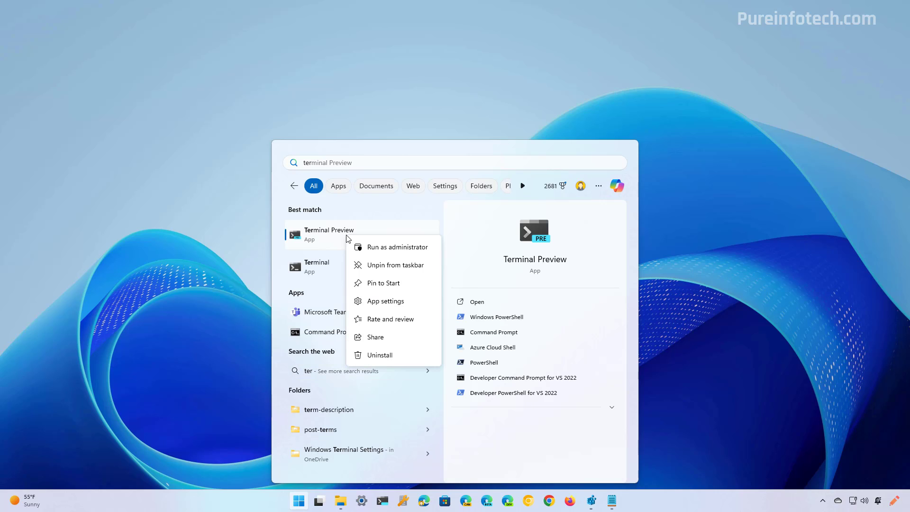
left_click(382, 247)
left_click(398, 326)
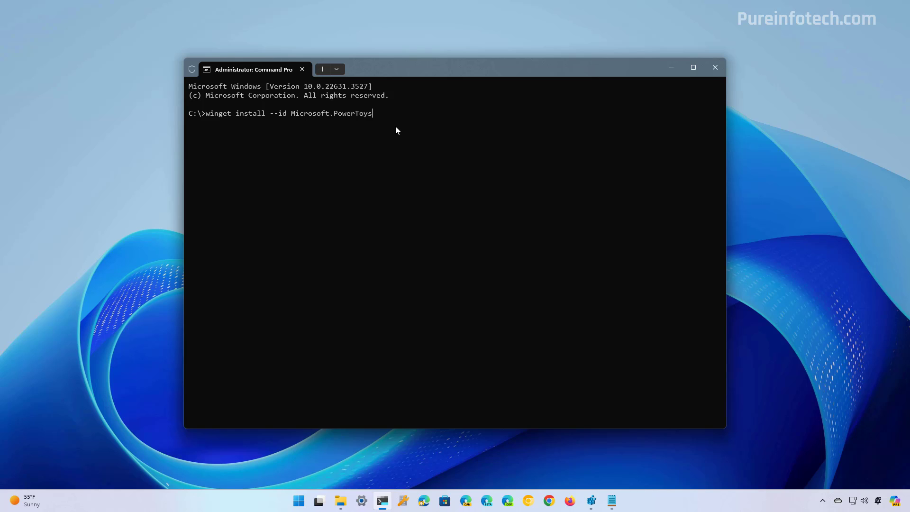
- Run winget install --id Microsoft.PowerToys, upgrading PowerToys to v0.80.1
key("Return")
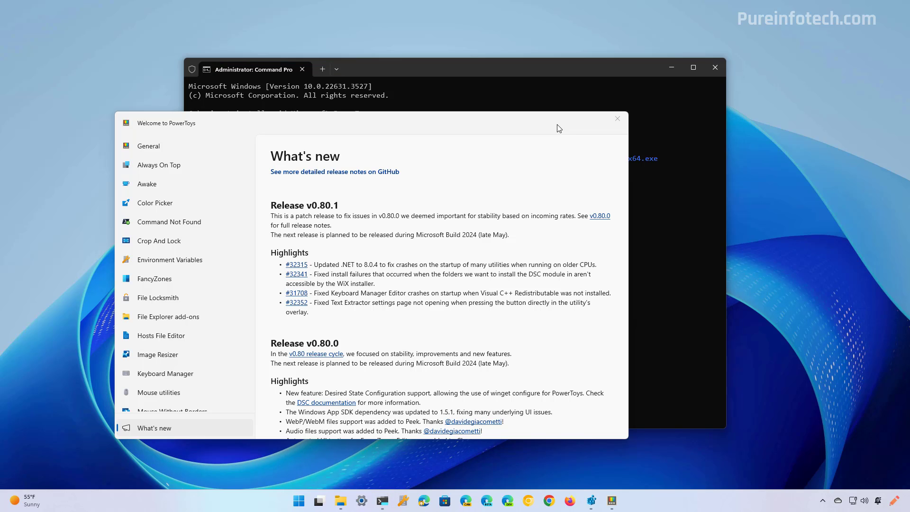
- Close the PowerToys welcome window and open PowerToys Settings from a Start search for 'pow'
left_click(617, 118)
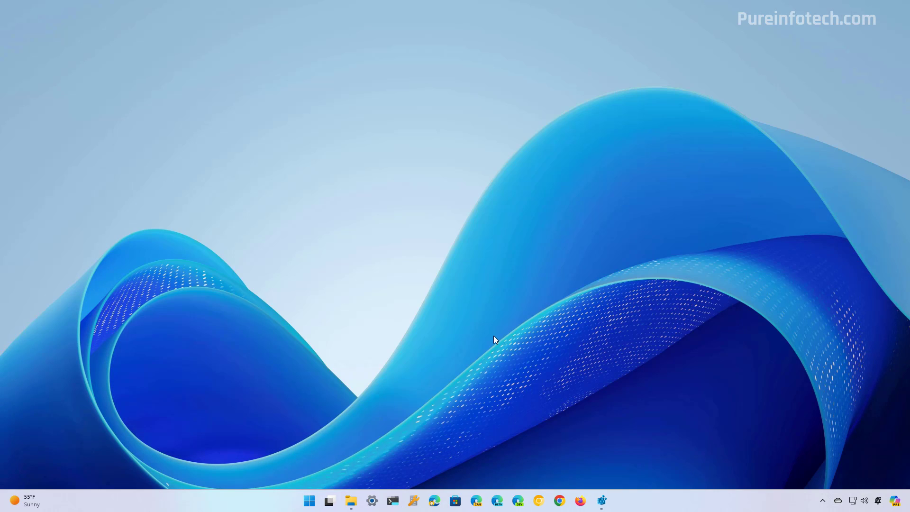
key("super")
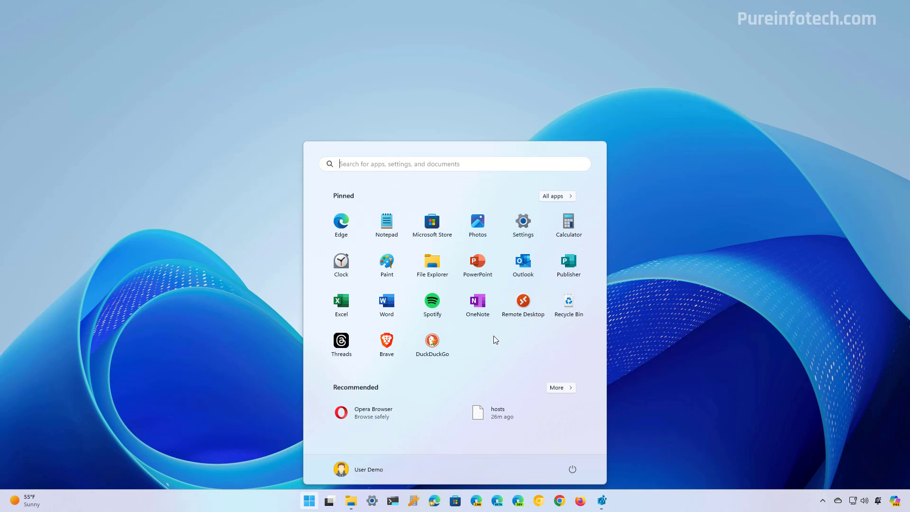
type("powe")
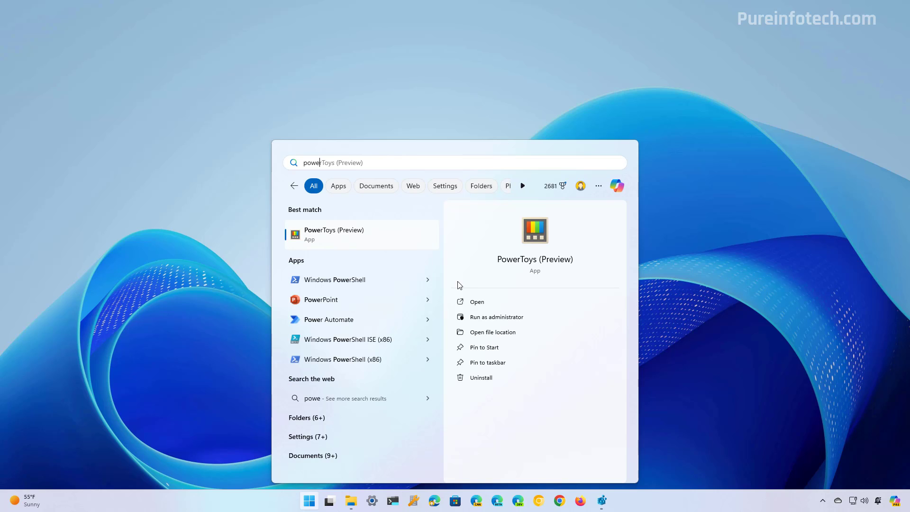
left_click(470, 301)
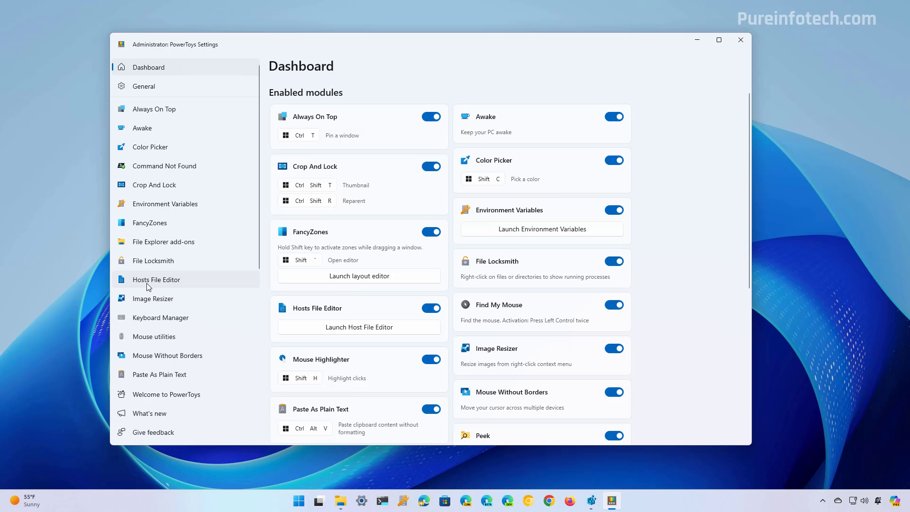
- Re-enable the Hosts File Editor in its settings page and launch it
left_click(145, 281)
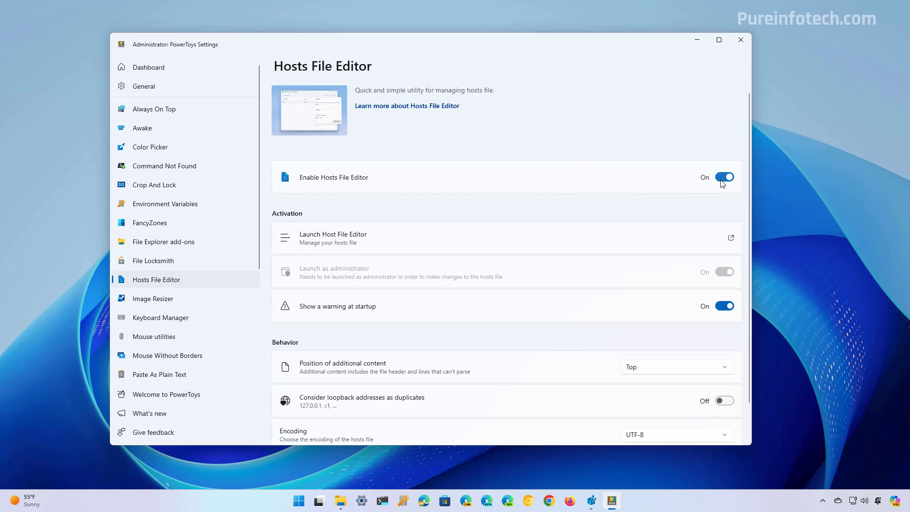
left_click(722, 182)
left_click(723, 182)
left_click(333, 240)
- Add an active entry: address 159.223.126.251, host google.com, with a redirect comment
left_click(266, 267)
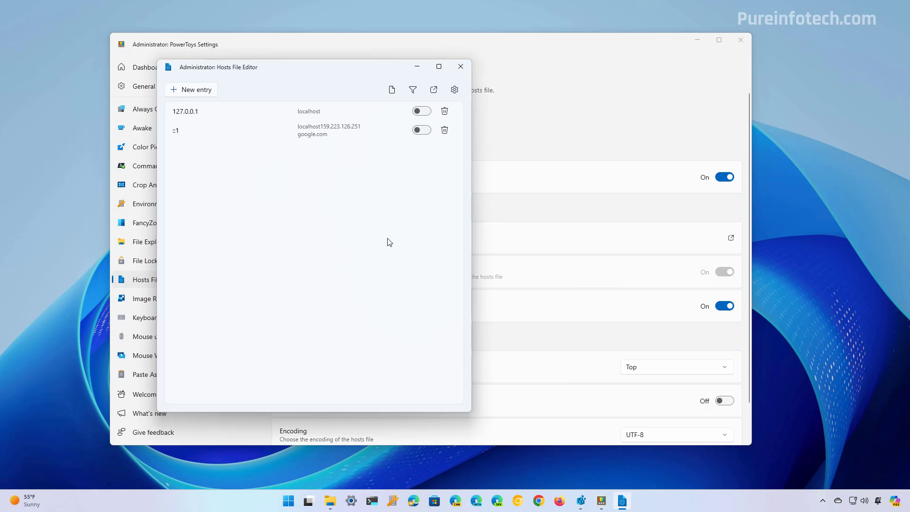
left_click(200, 92)
type("159.223.126.251")
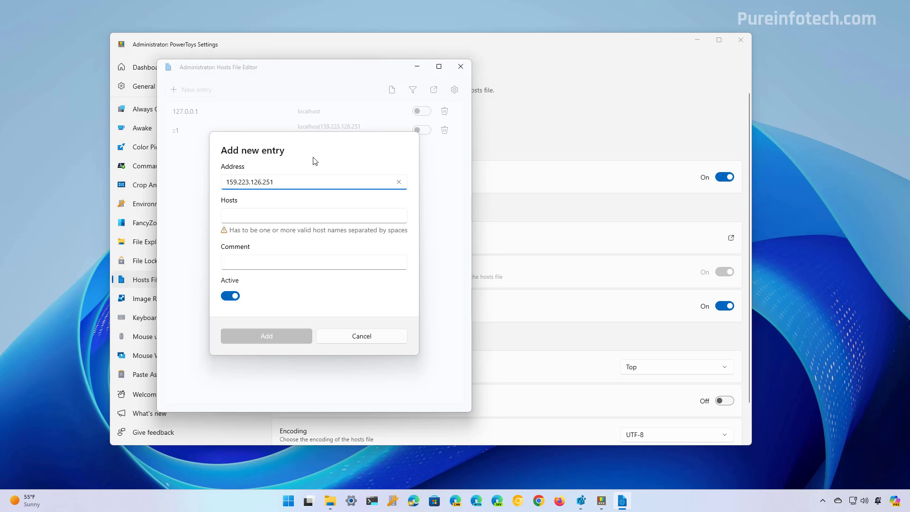
left_click(278, 211)
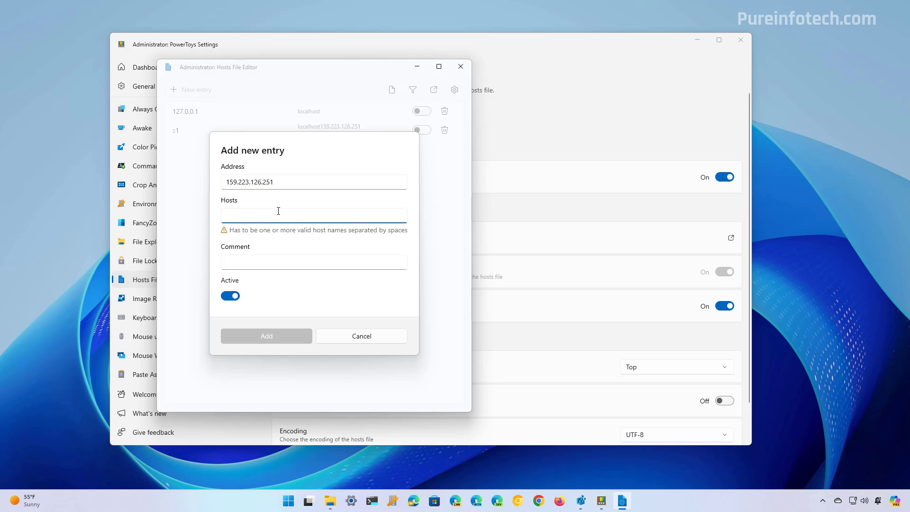
type("google.com")
left_click(280, 256)
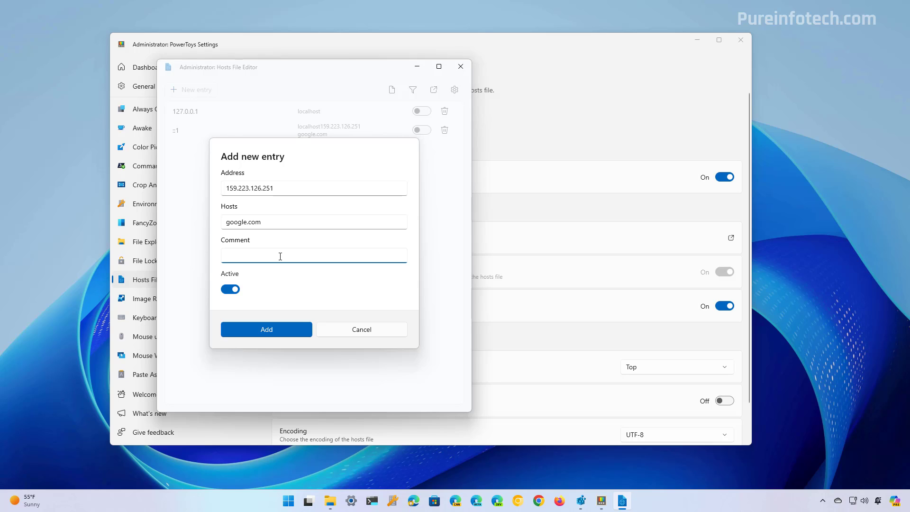
type("#This PC redirects Google.com to the specified IP address.")
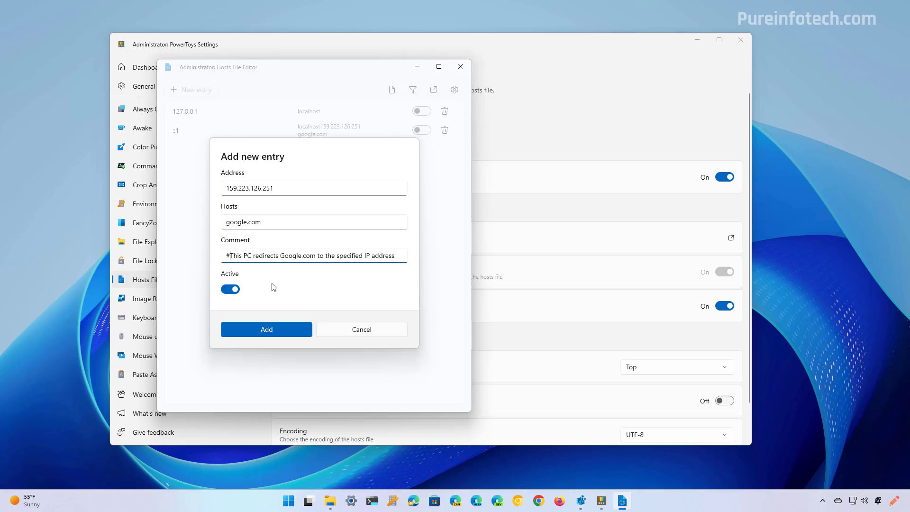
left_click(271, 332)
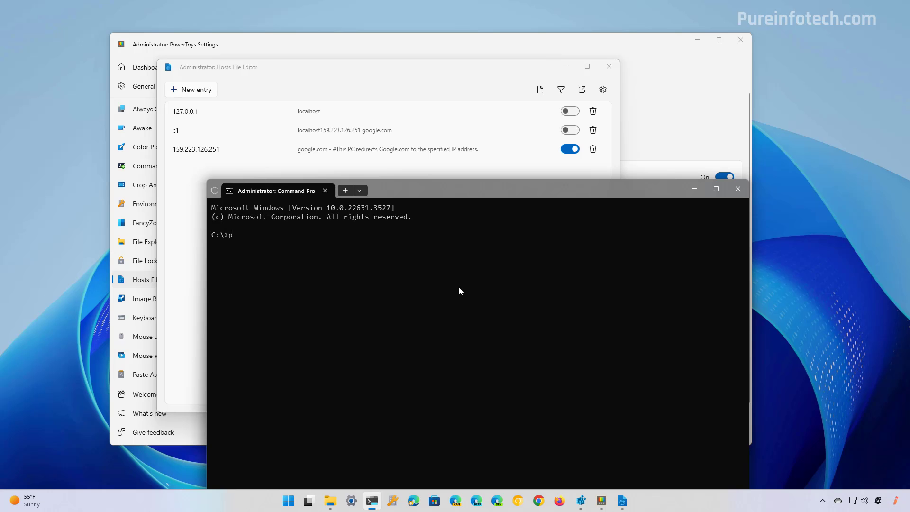
- Ping google.com to confirm replies come from 159.223.126.251, then move the terminal and minimize it
type("ing google.com")
key("Return")
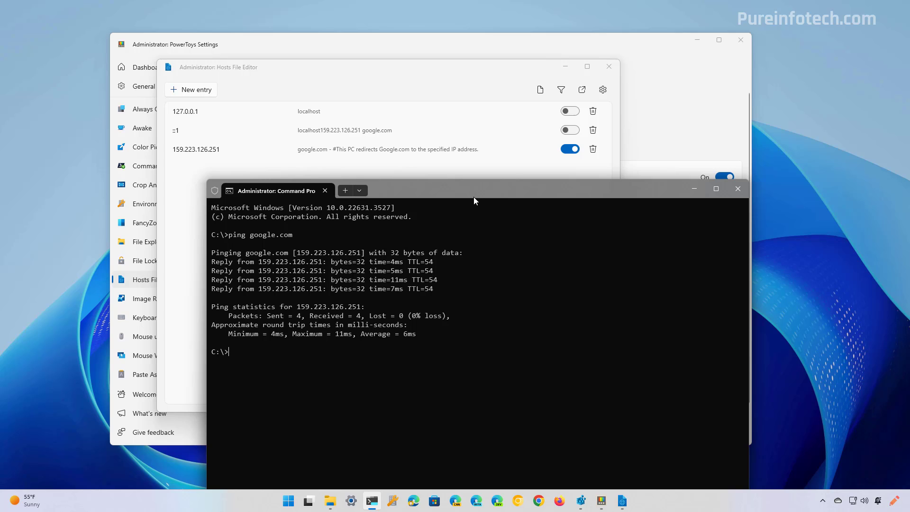
left_click_drag(473, 197, 456, 106)
left_click(674, 97)
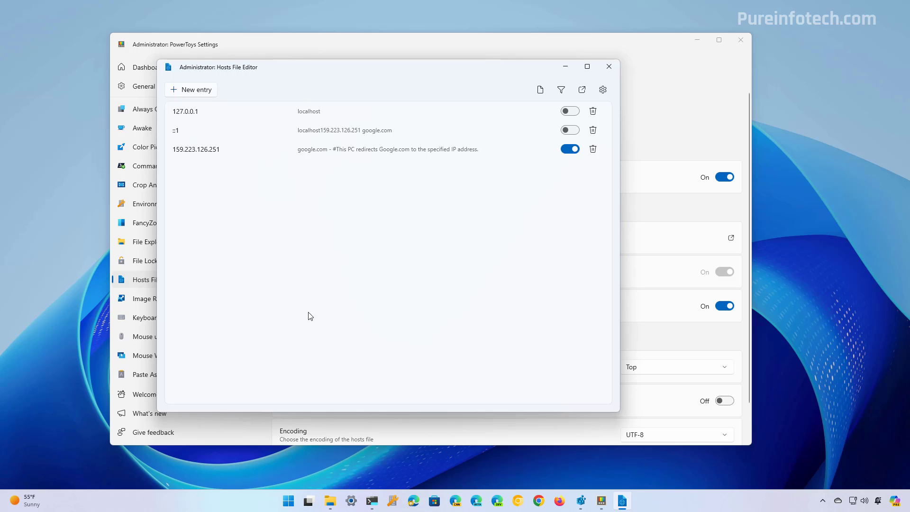
- Deactivate and save the google.com entry for 159.223.126.251, then delete it and confirm the removal
left_click(275, 150)
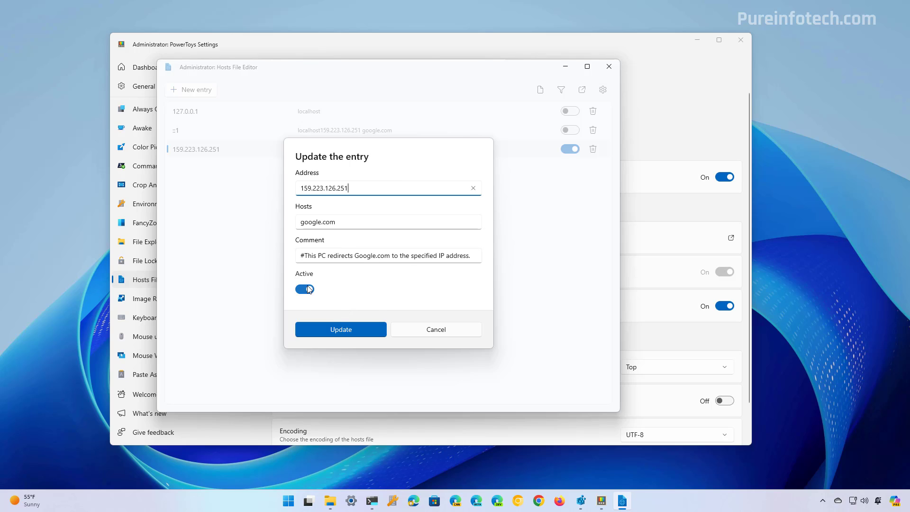
left_click(305, 290)
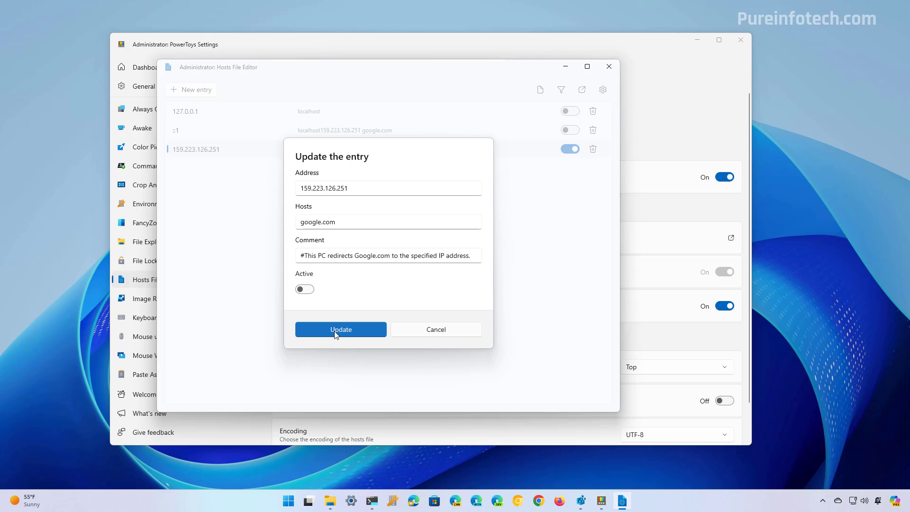
left_click(336, 332)
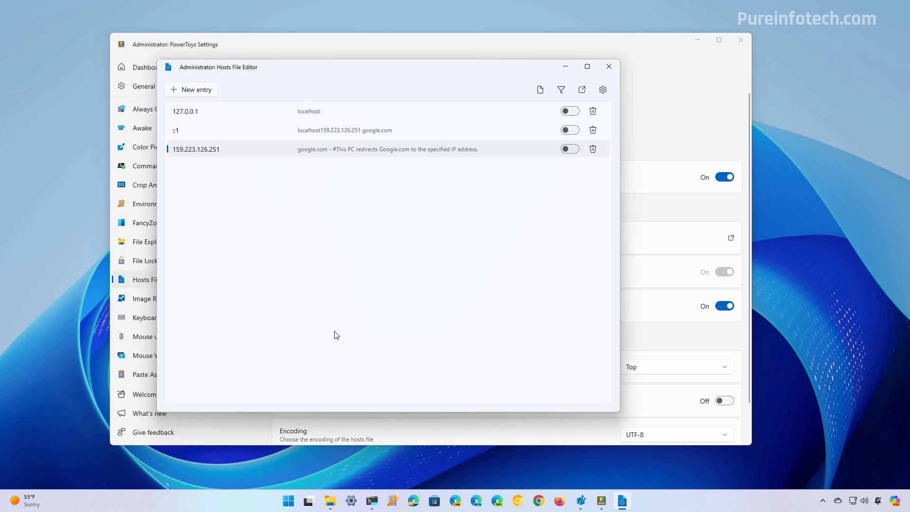
left_click(593, 149)
left_click(354, 261)
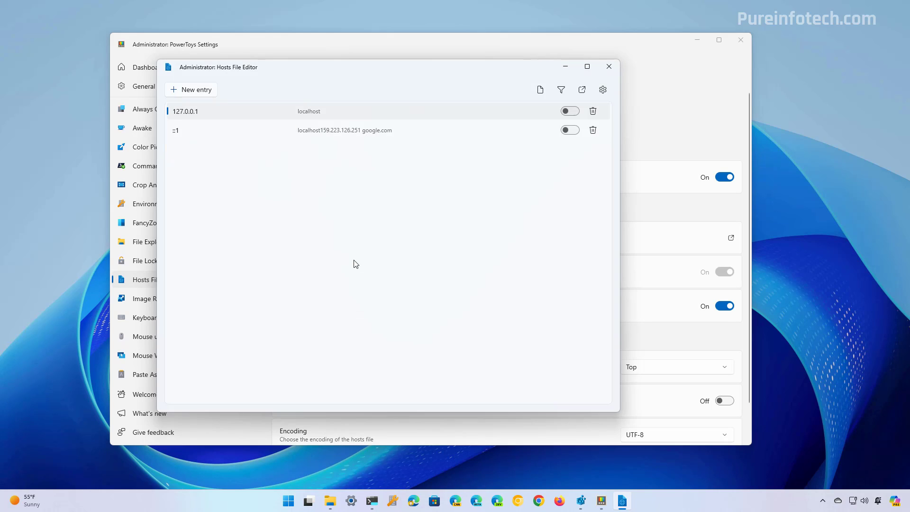
- Rerun ping google.com in the admin terminal to confirm replies from 142.250.176.206, then minimize it
key("alt+Tab")
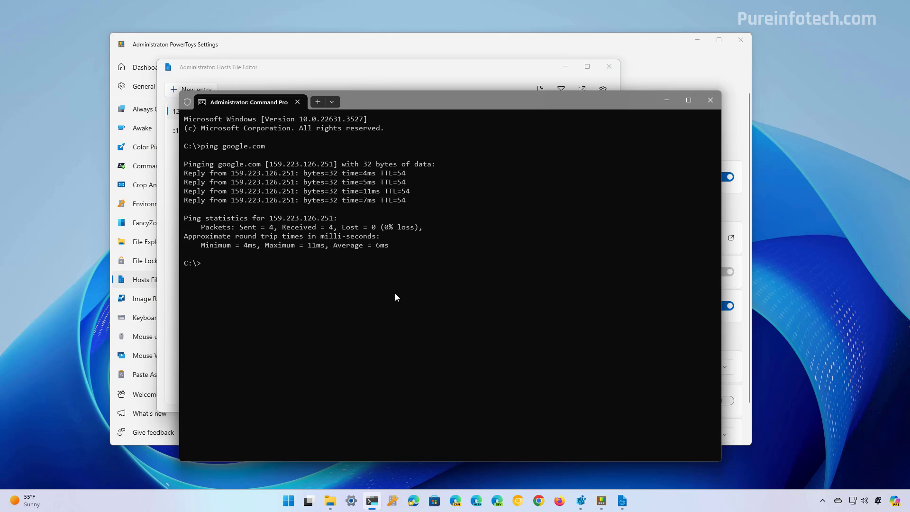
key("Up")
key("Return")
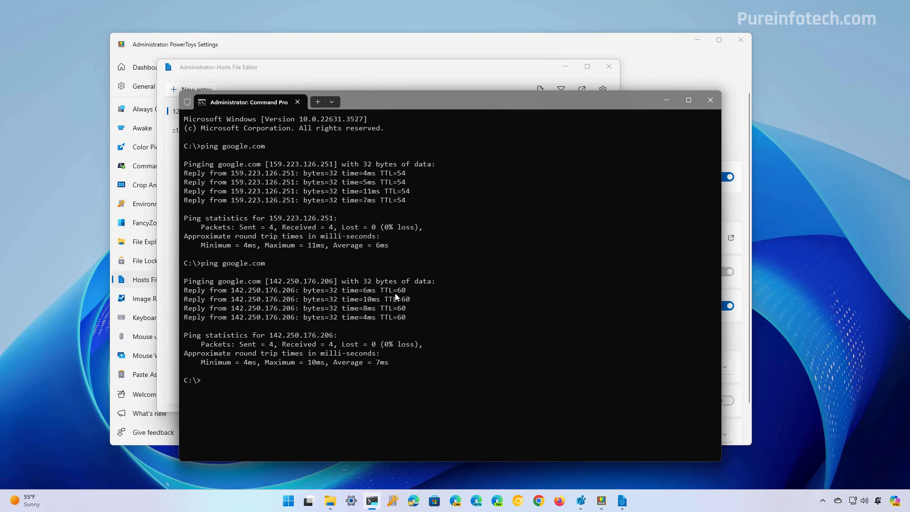
left_click(666, 101)
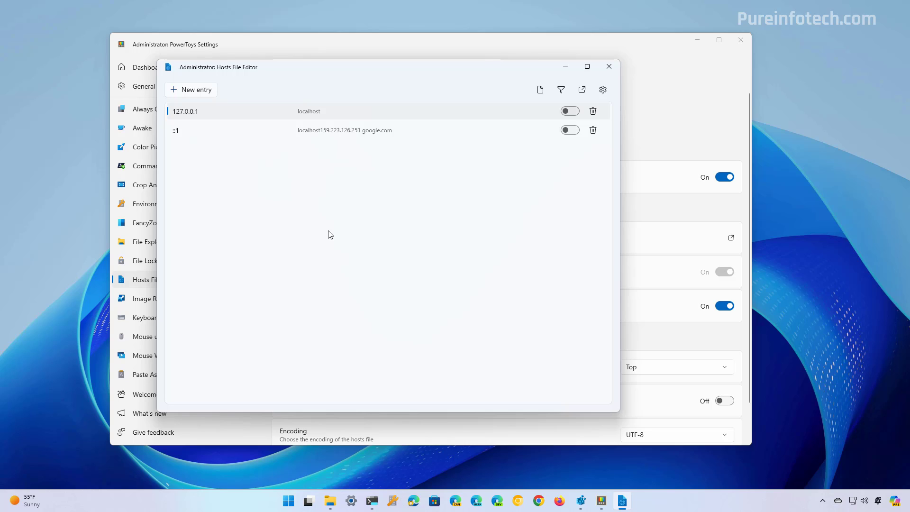
- Pin the running Hosts File Editor to the taskbar and close its window
right_click(623, 502)
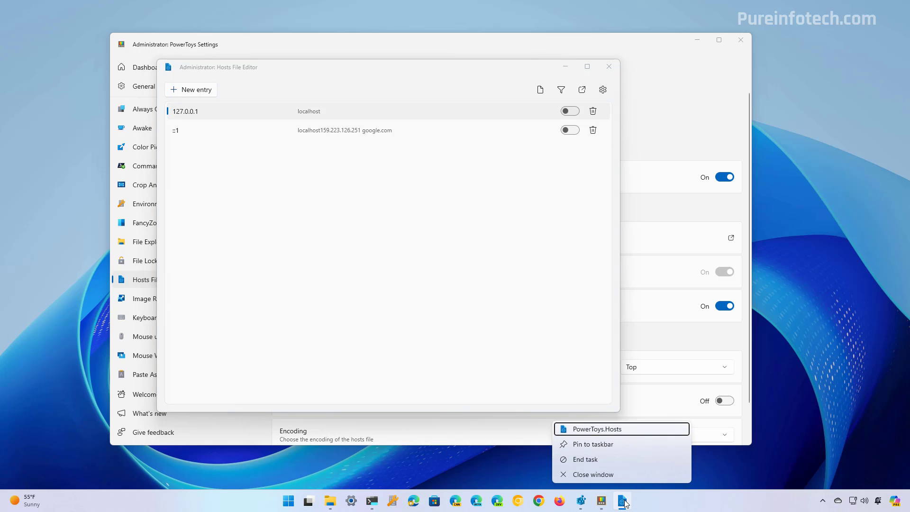
left_click(611, 446)
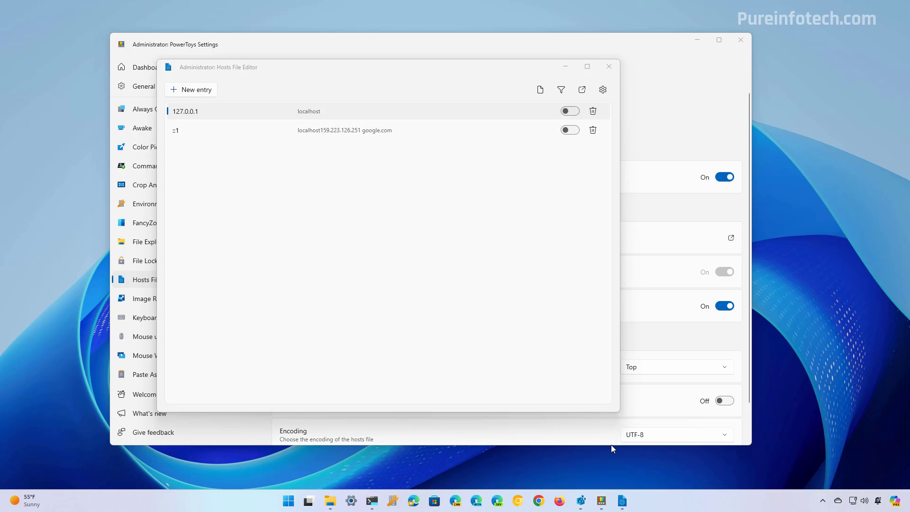
left_click(610, 67)
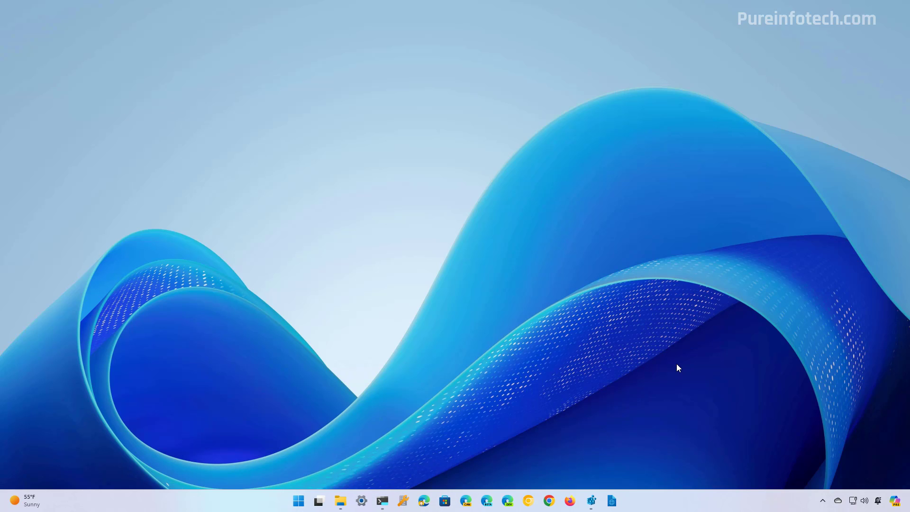
- Relaunch the editor from its pin, accept the warning, close it, then show PowerToys launch options
left_click(612, 502)
left_click(156, 236)
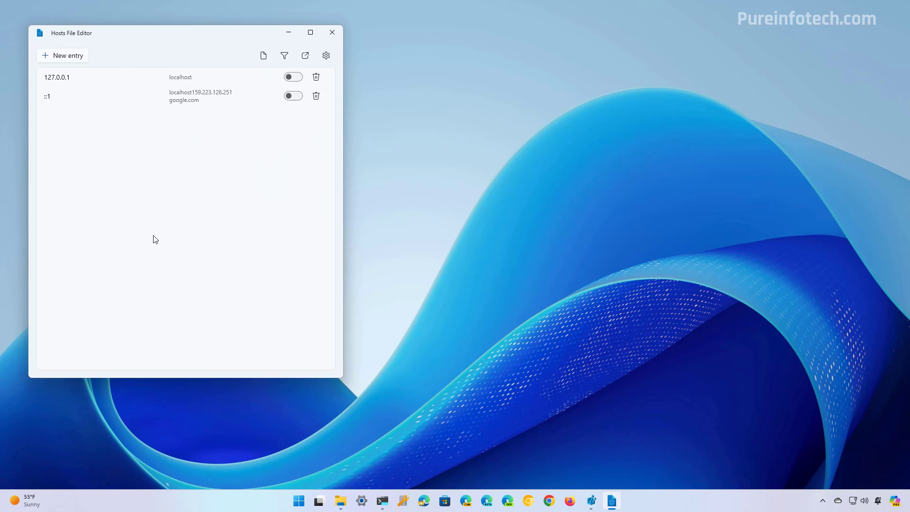
key("alt+F4")
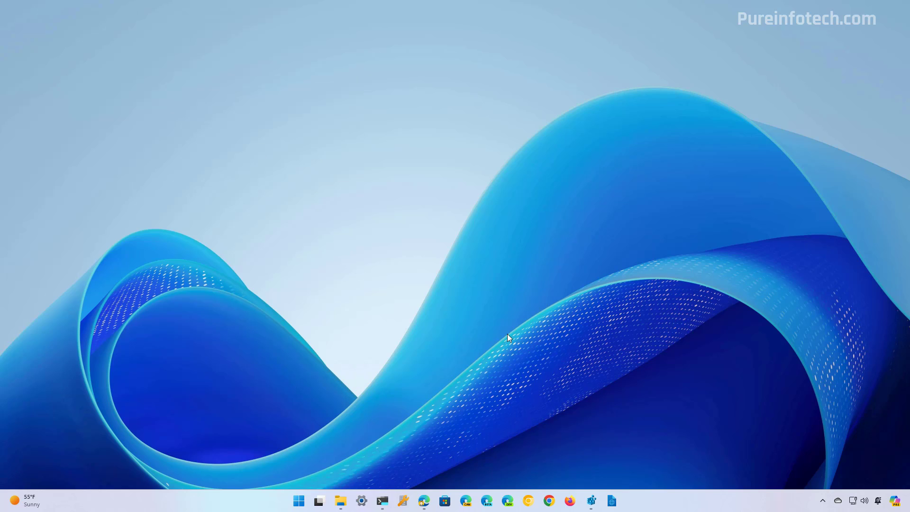
right_click(612, 502)
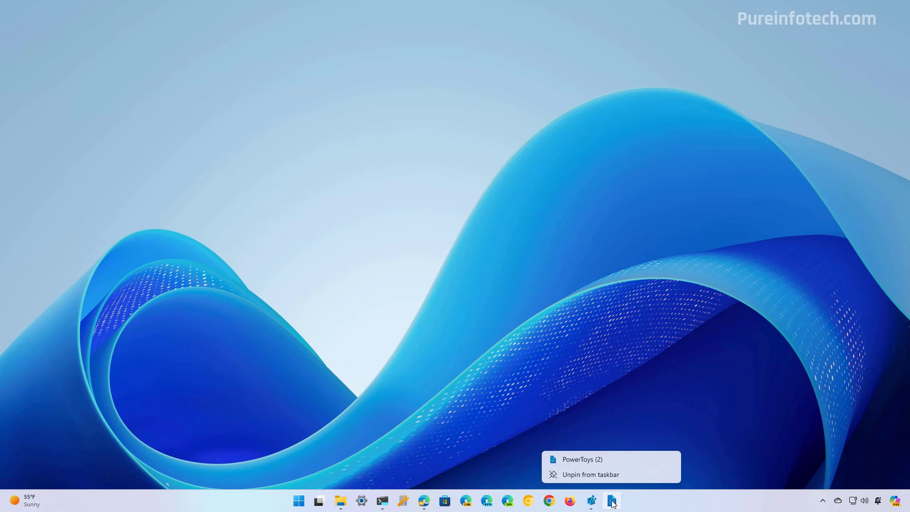
right_click(586, 461)
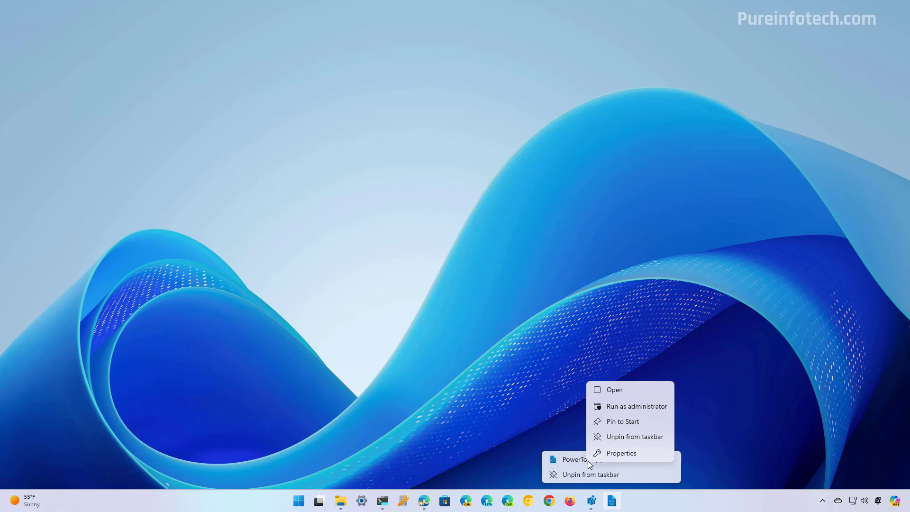
- Run PowerToys as administrator, then launch Terminal Preview as administrator from the Start menu search 'terminal'
left_click(619, 407)
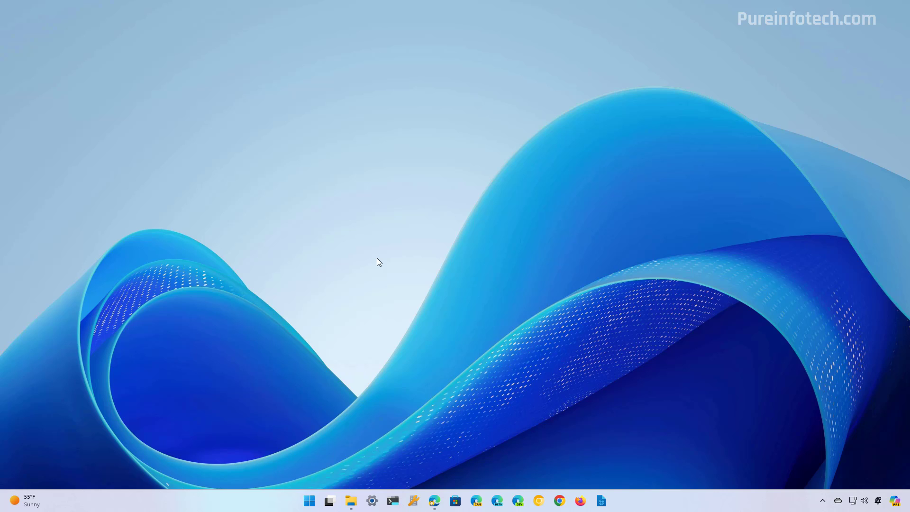
key("super")
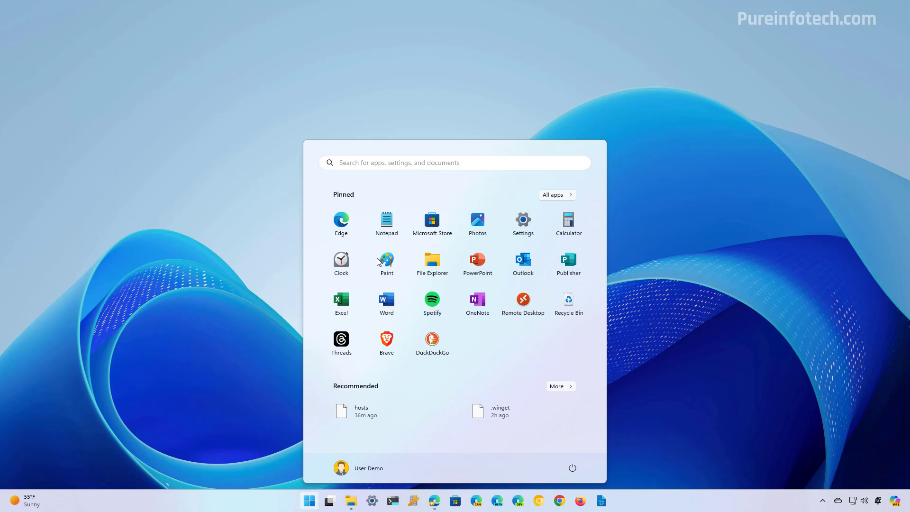
type("terminal")
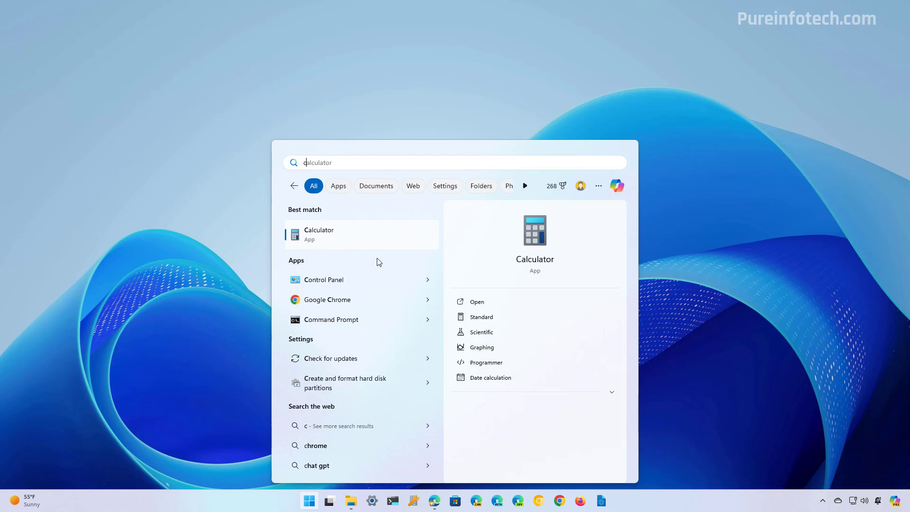
right_click(359, 281)
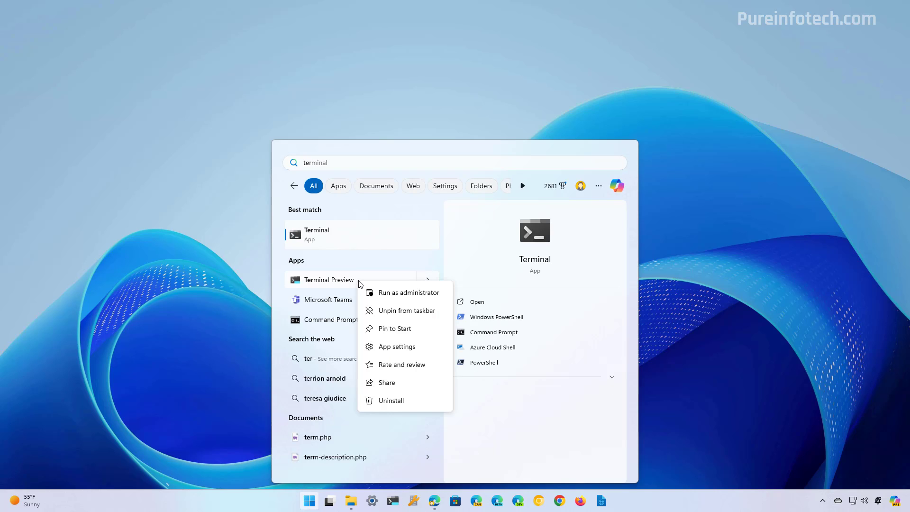
left_click(408, 293)
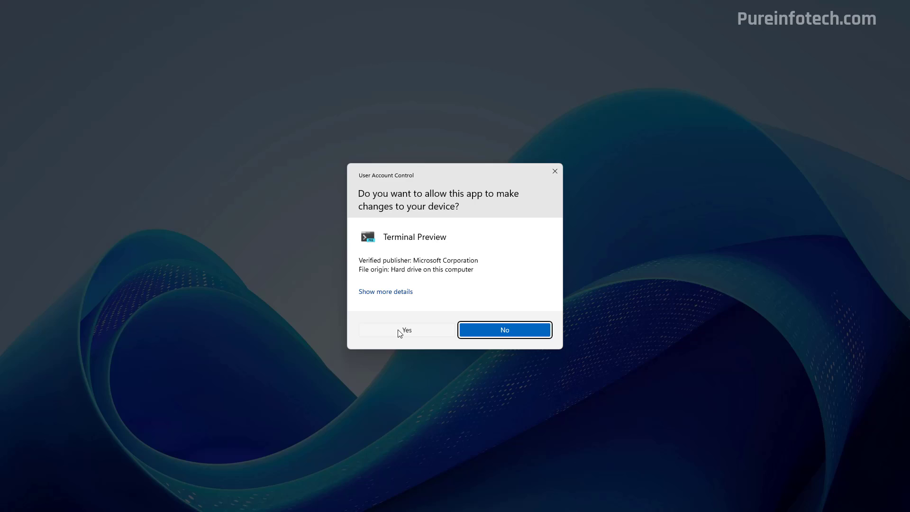
left_click(402, 330)
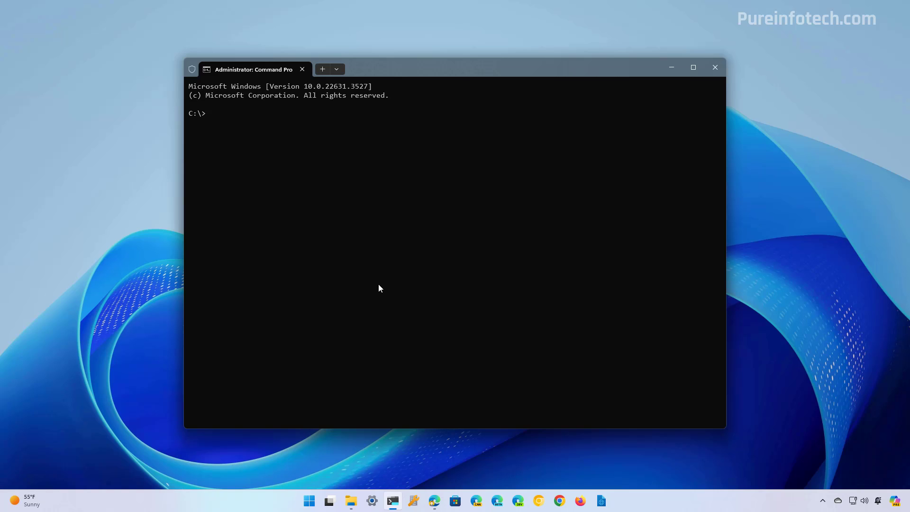
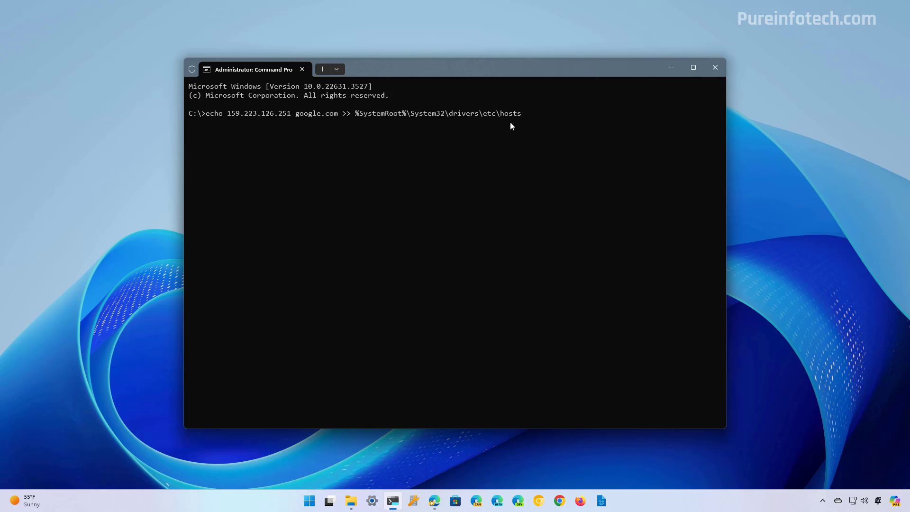
- Append '159.223.126.251 google.com' to %SystemRoot%\System32\drivers\etc\hosts with an echo command
key("Return")
- Paste and run 'type %SystemRoot%\System32\drivers\etc\hosts' to show the new google.com entry
type("type %SystemRoot%\\System32\\drivers\\etc\\hosts")
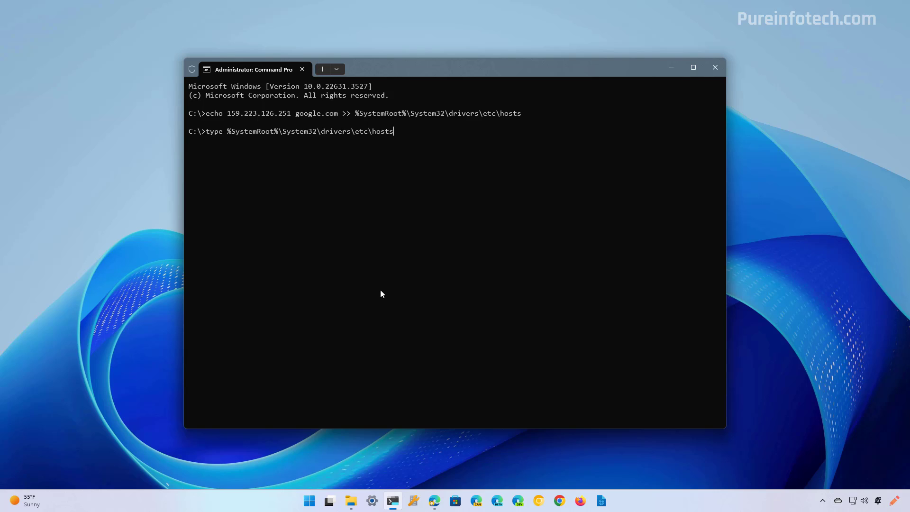
key("Return")
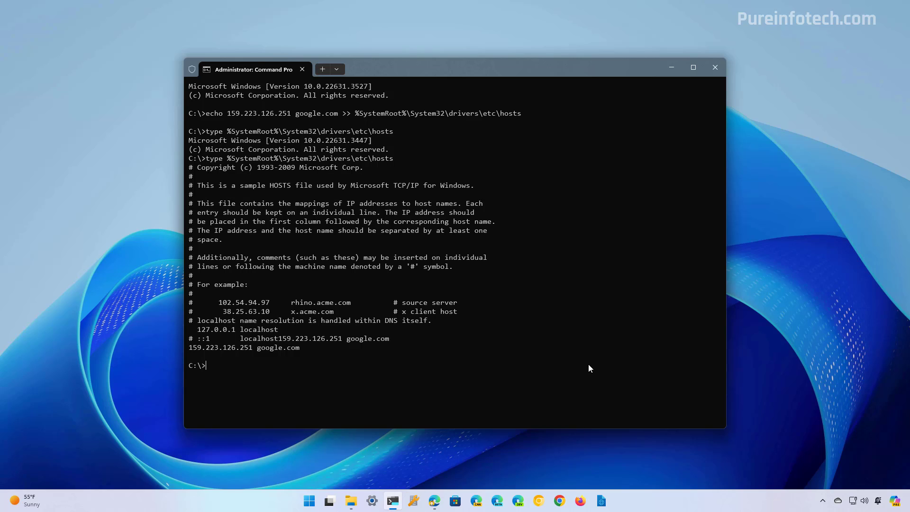
- Open the hosts file in Notepad and delete the 159.223.126.251 google.com line
type("notepad %SystemRoot%\\System32\\drivers\\etc\\hosts")
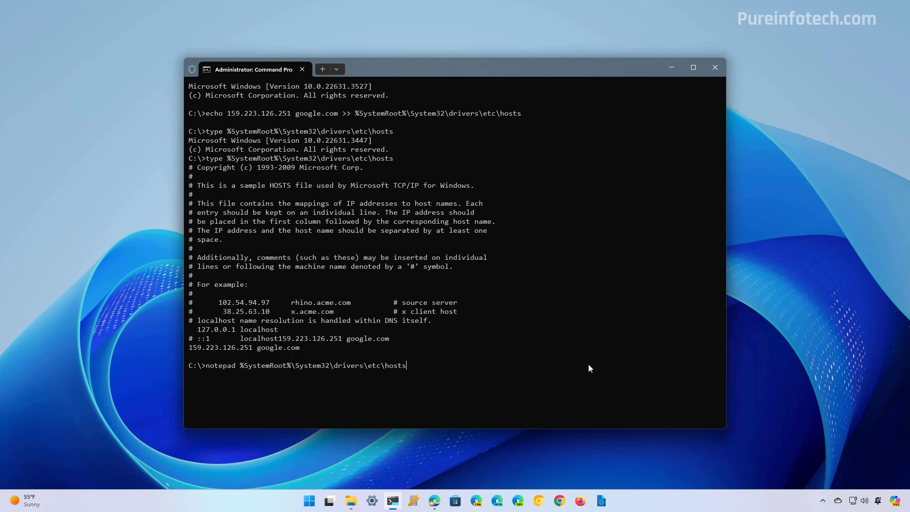
key("Return")
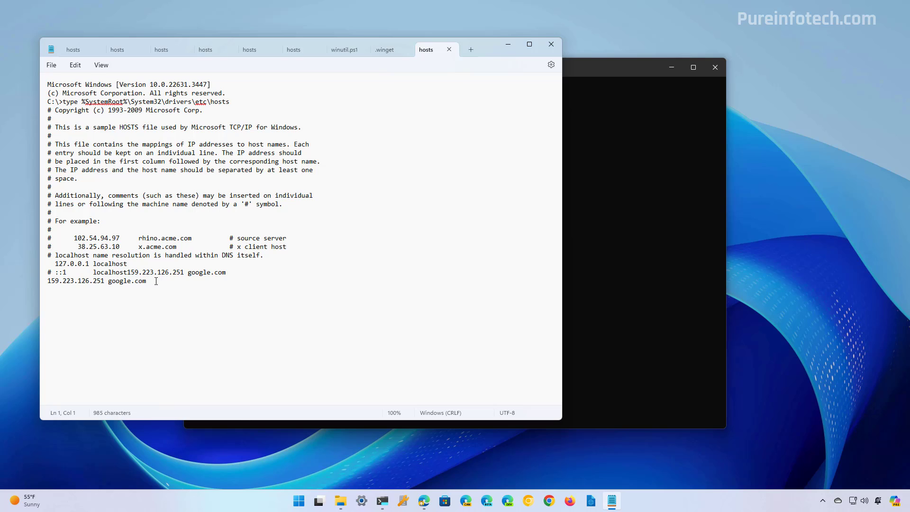
left_click_drag(156, 281, 47, 281)
key("BackSpace")
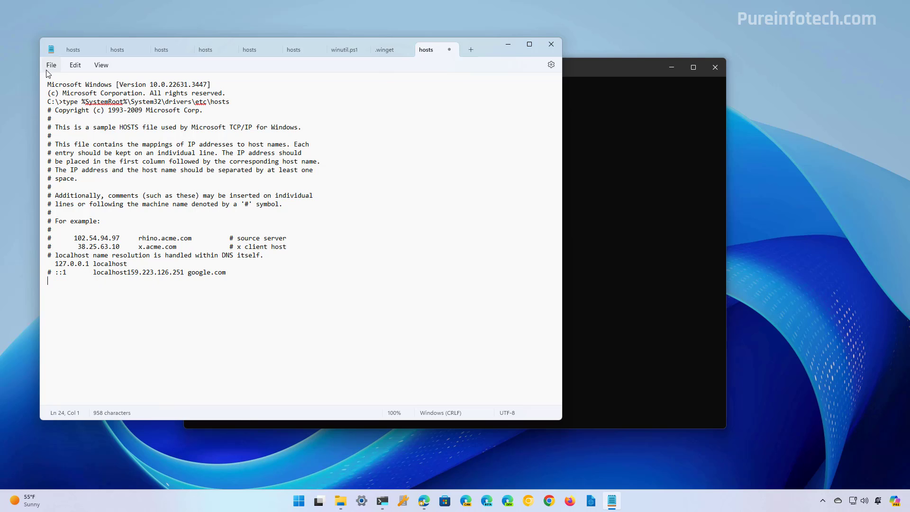
left_click(51, 65)
- Close Notepad, re-run the type command to confirm the google.com line is gone, then show the desktop
left_click(52, 237)
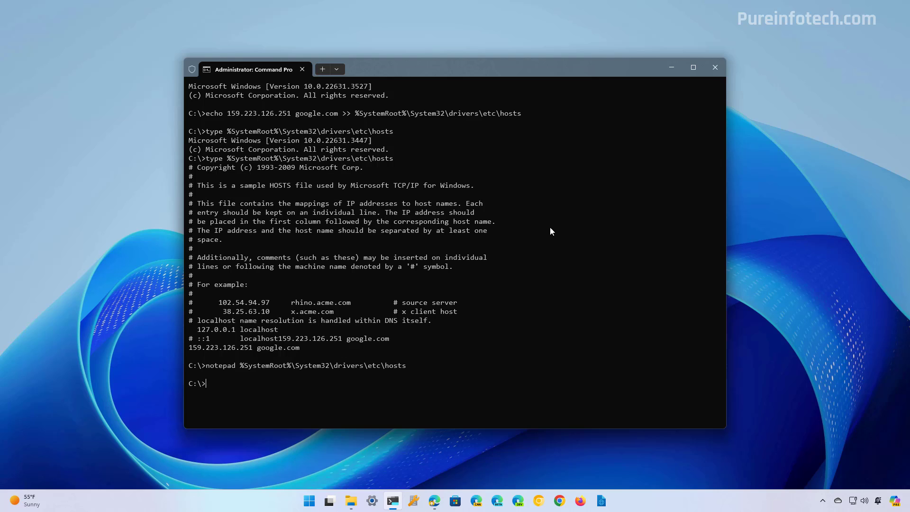
key("Up")
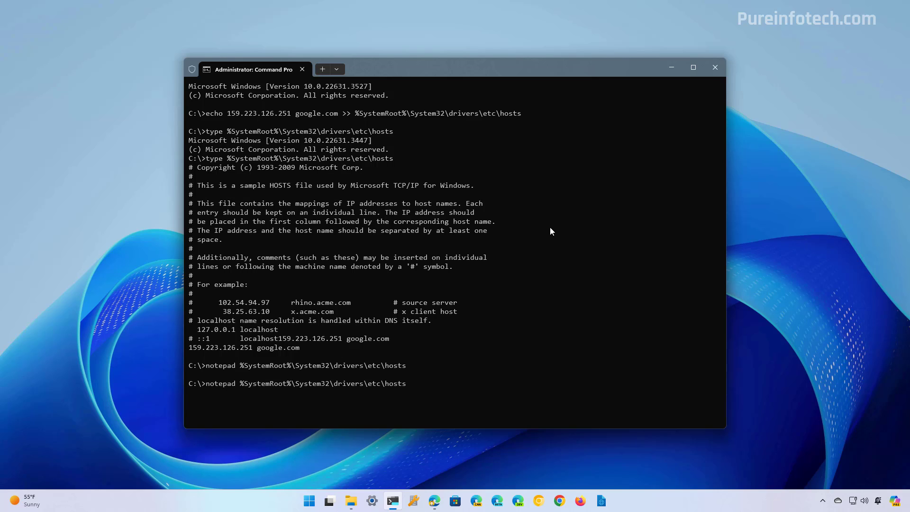
key("Up")
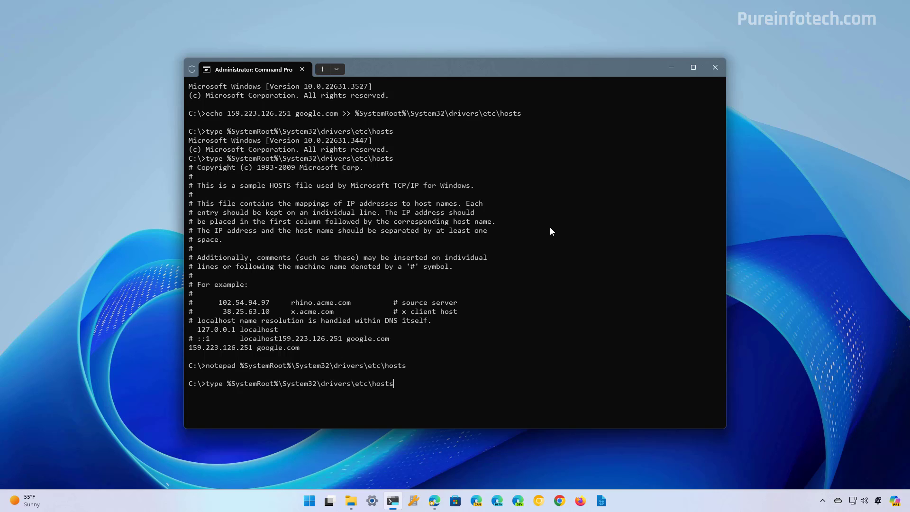
key("Return")
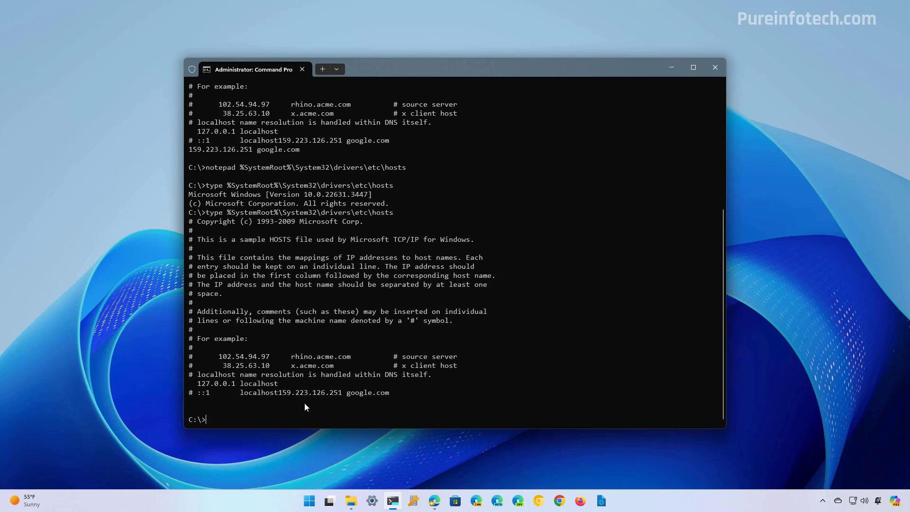
key("super+d")
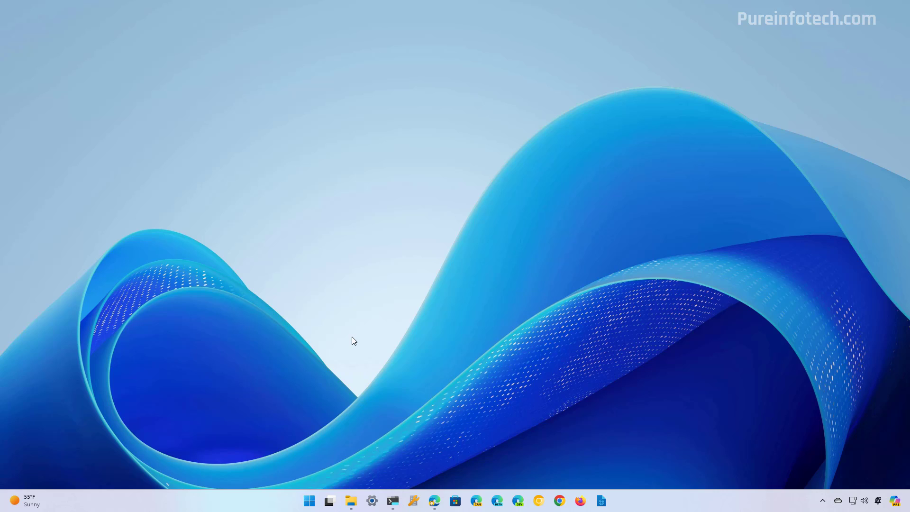